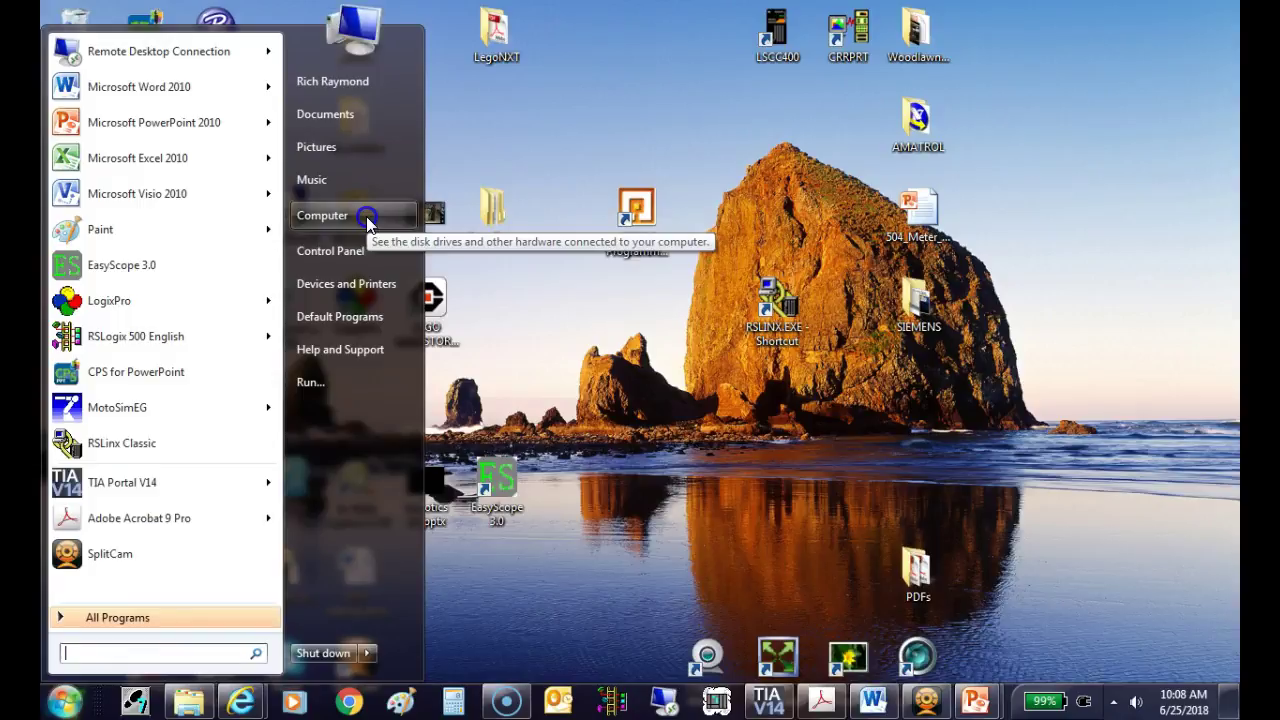
left_click(577, 583)
left_click(70, 703)
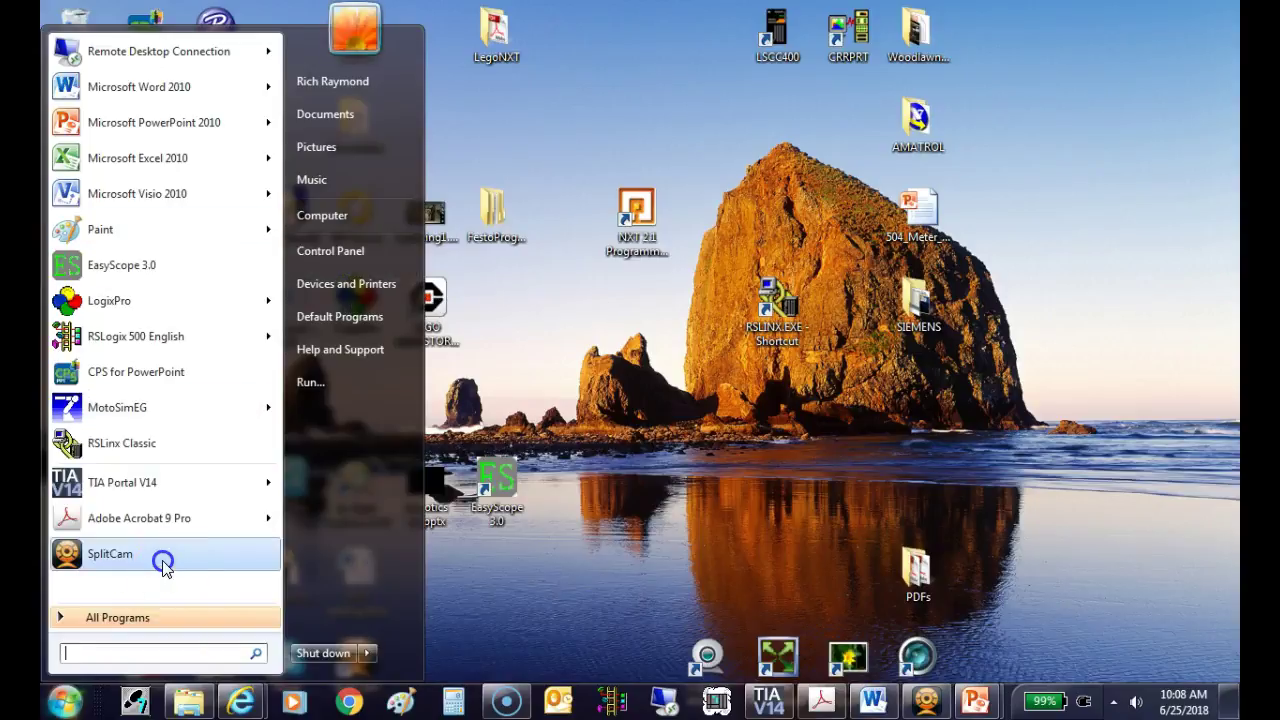
left_click(561, 575)
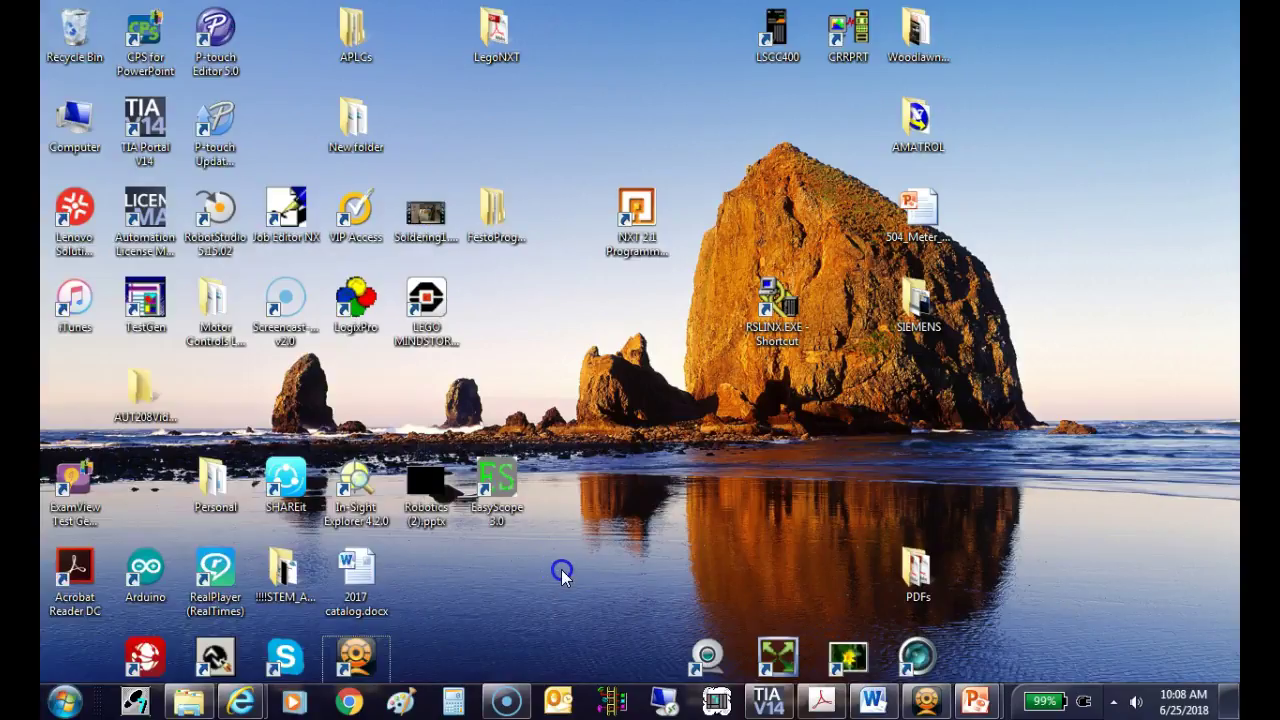
Open the Command Prompt from the Windows Accessories programs.
left_click(70, 702)
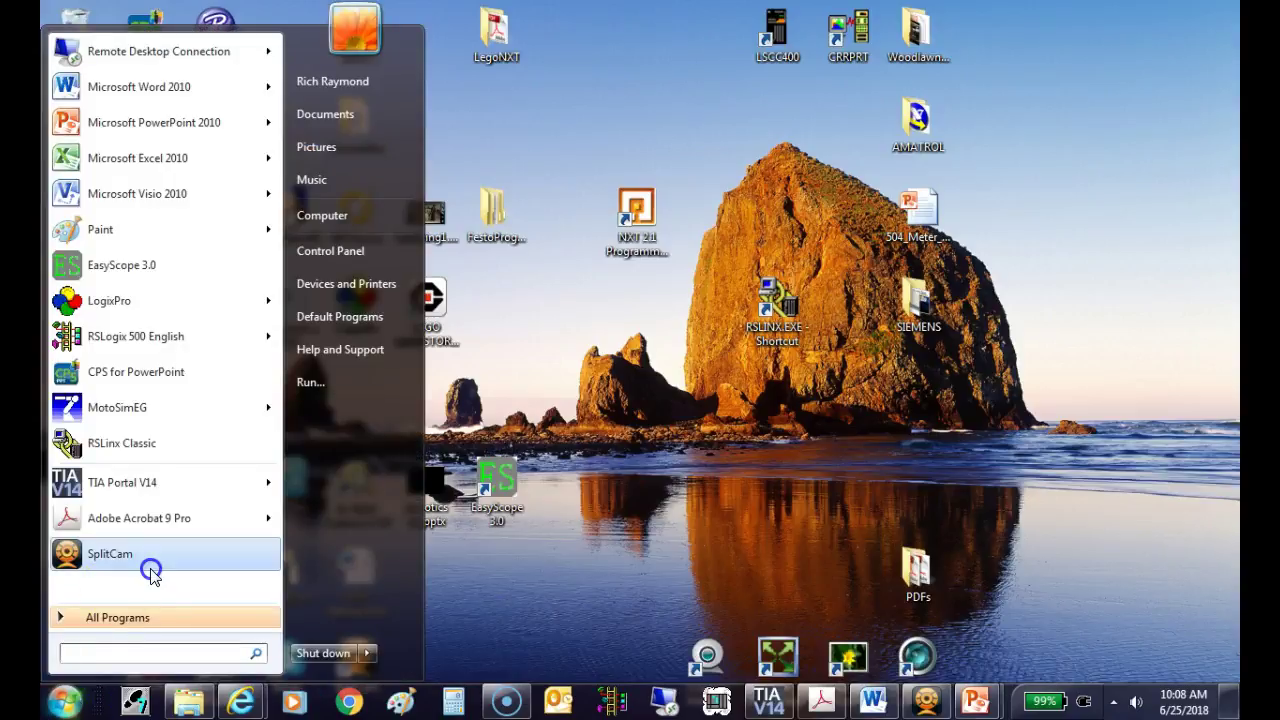
left_click(177, 613)
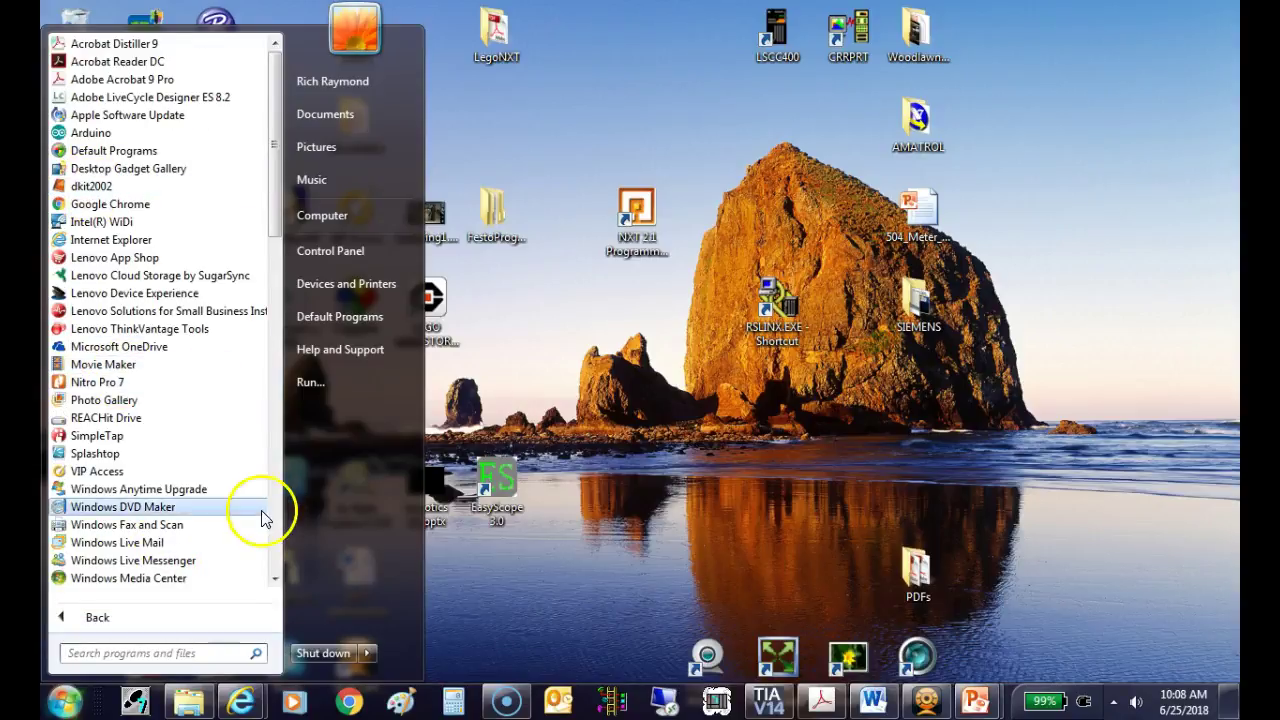
left_click(274, 578)
left_click(274, 578)
left_click(274, 578)
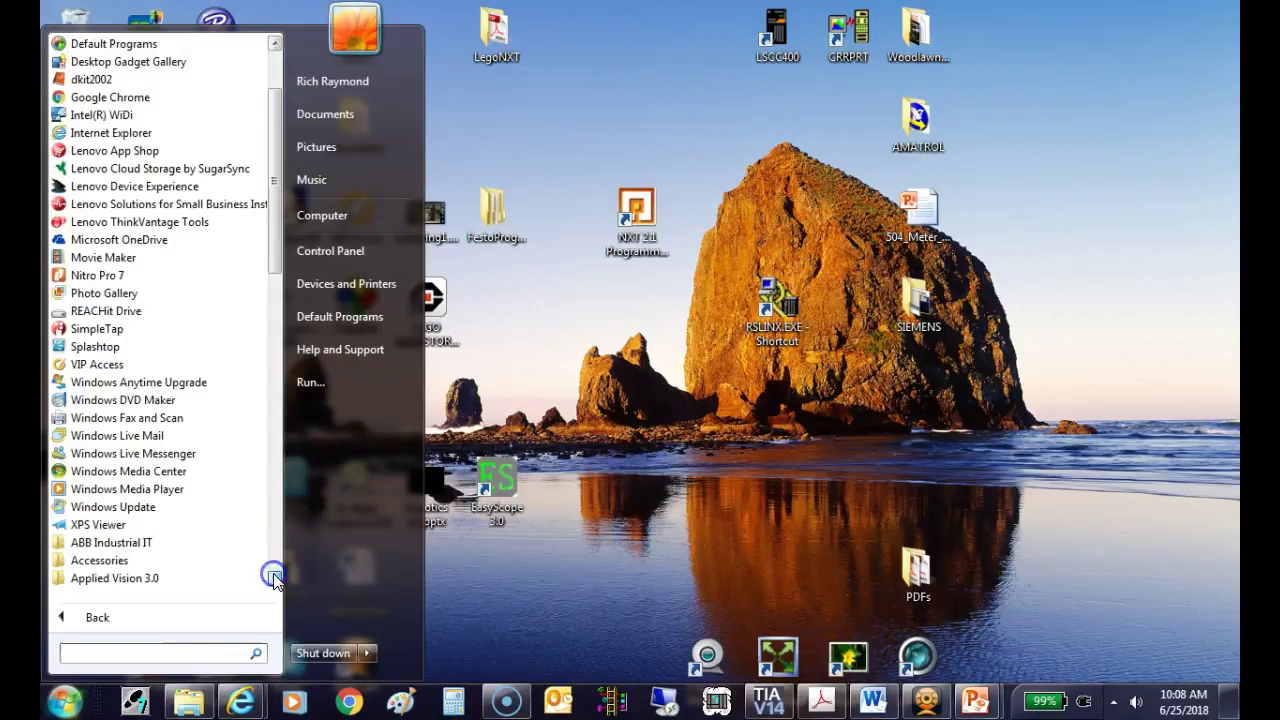
left_click(274, 578)
left_click(114, 542)
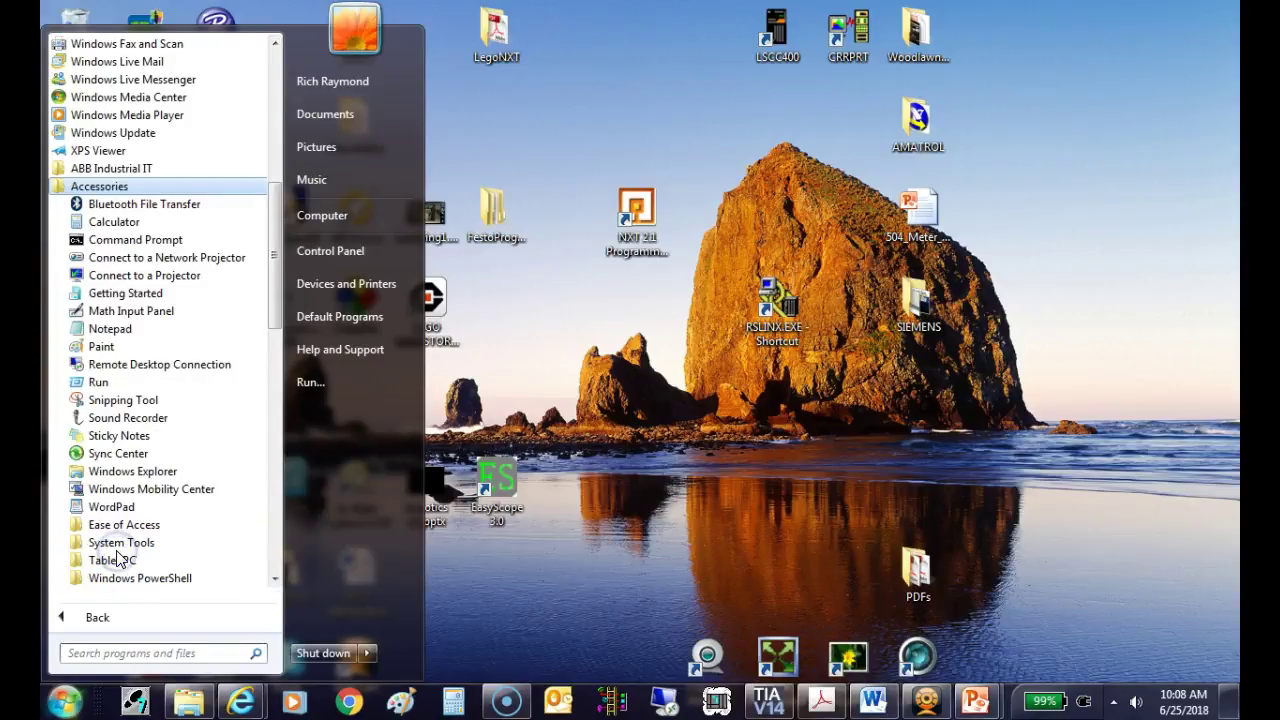
left_click(155, 240)
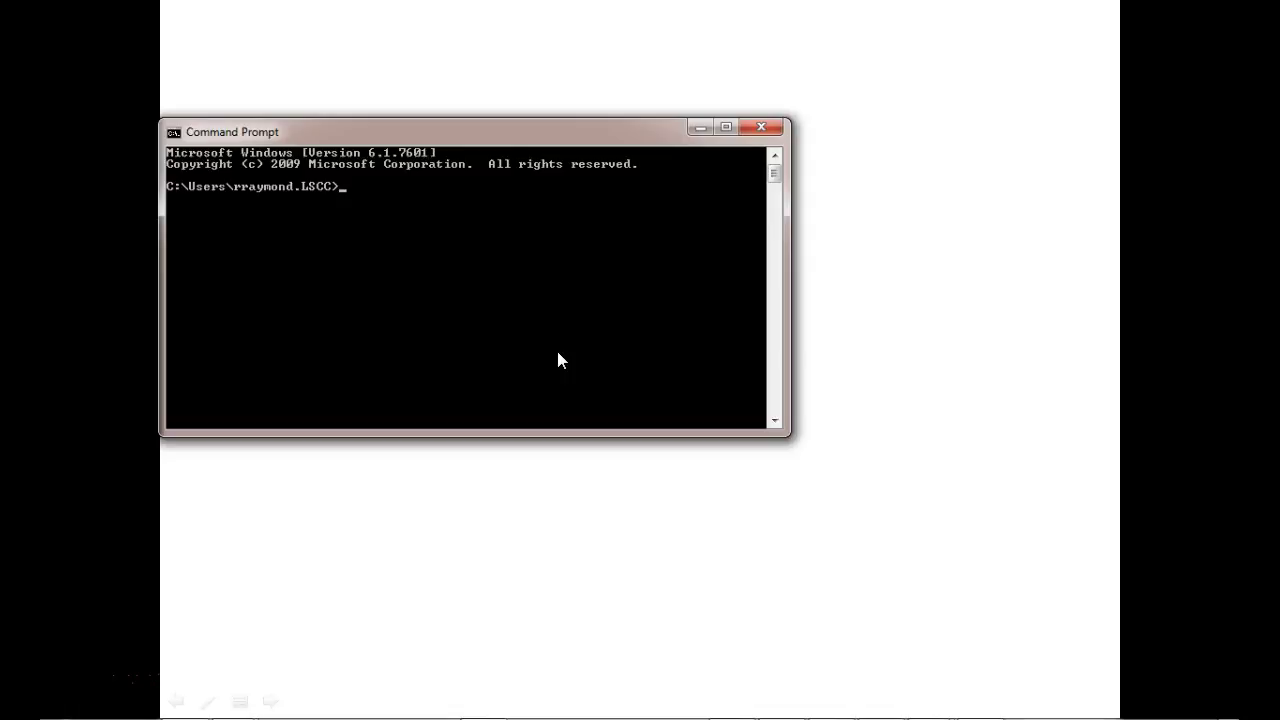
Maximize the Command Prompt window and run ipconfig to list the network adapters' IP configuration.
left_click(622, 259)
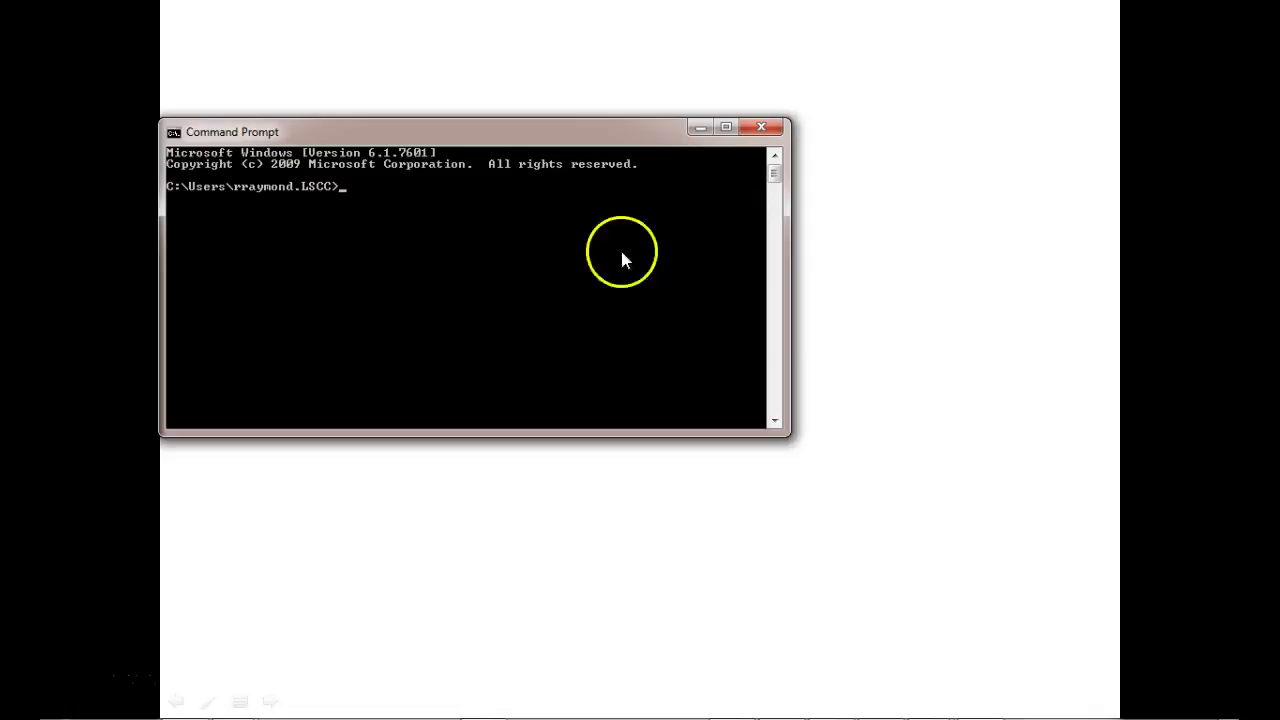
left_click(726, 128)
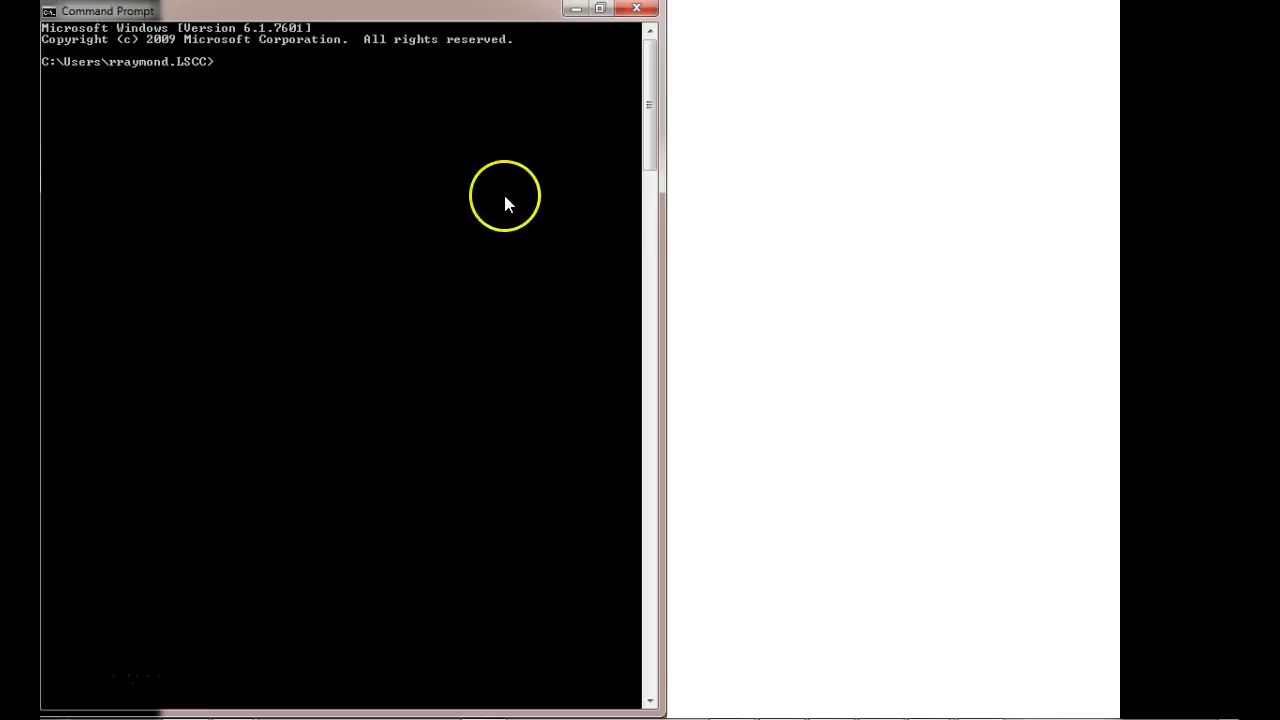
type("ipconfig")
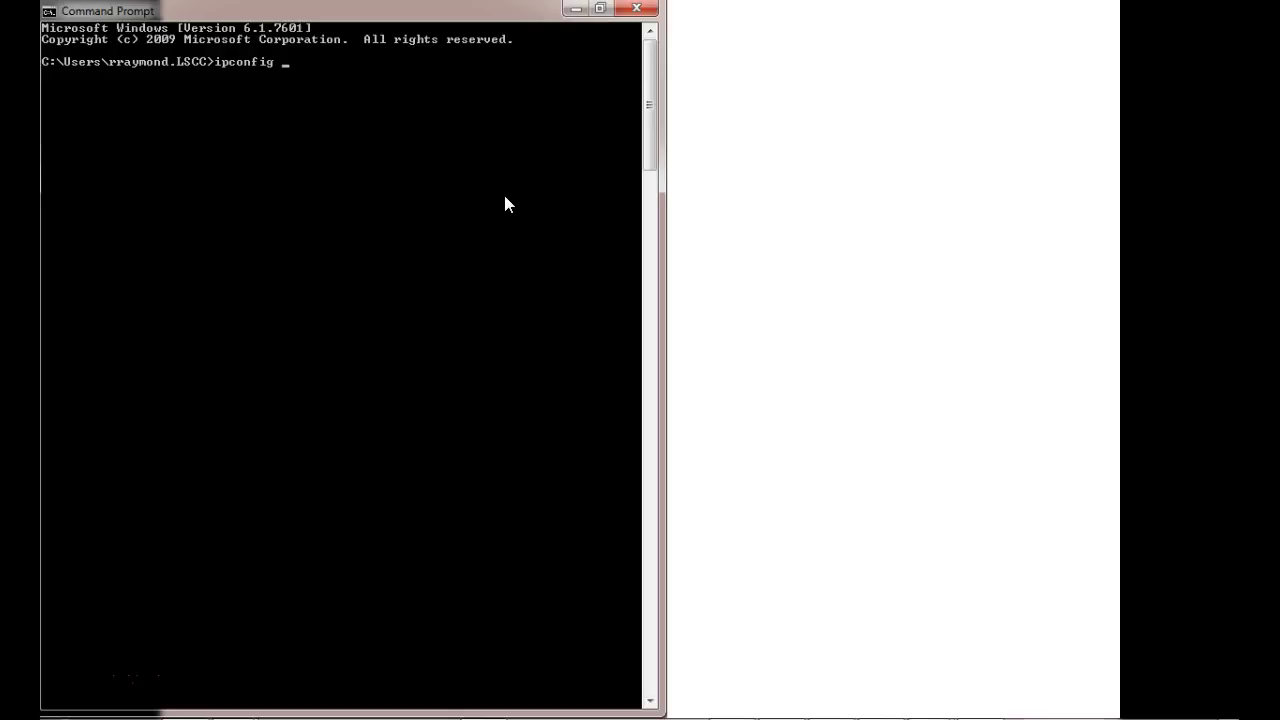
key("Return")
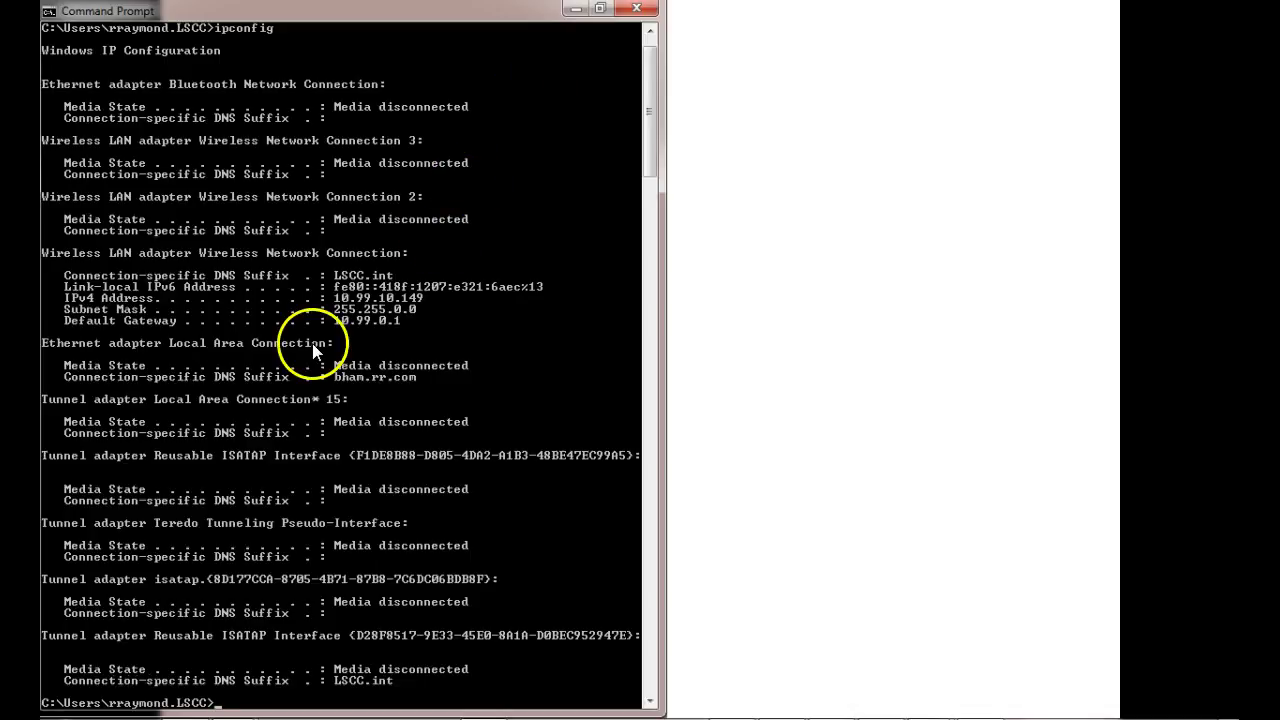
Open the adapter settings list through the Control Panel's Network and Sharing Center.
left_click(68, 703)
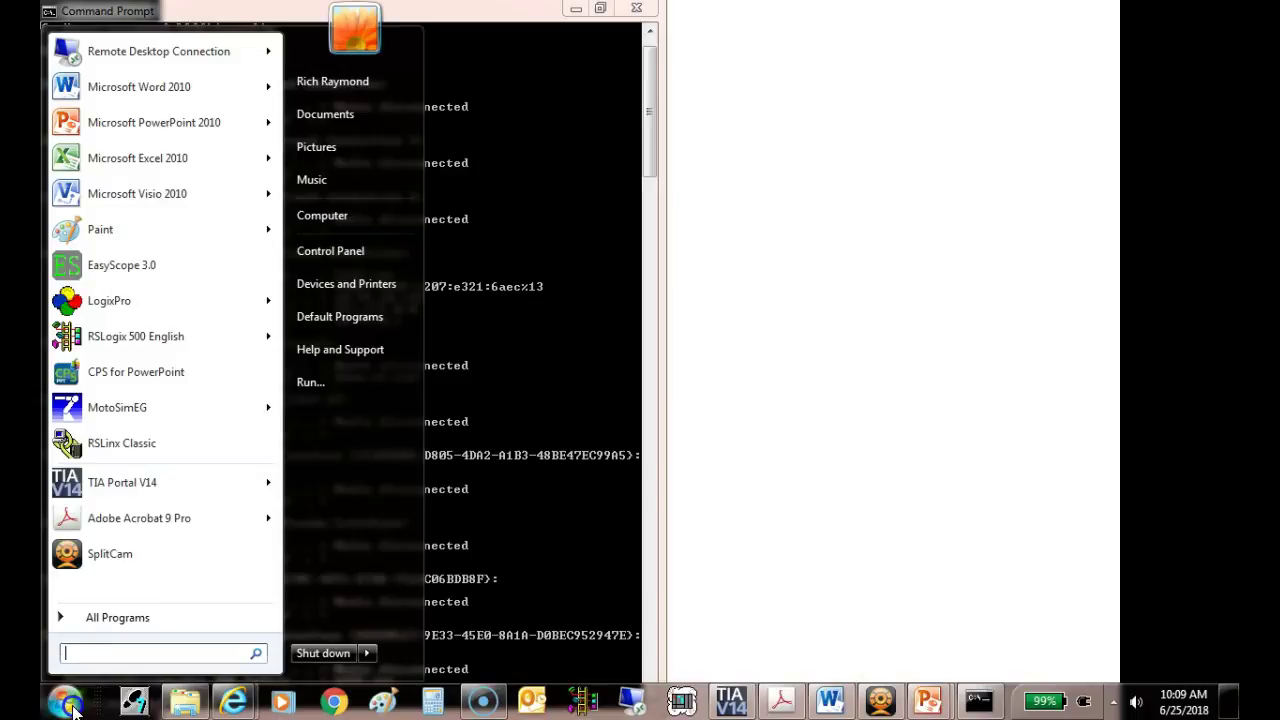
left_click(379, 252)
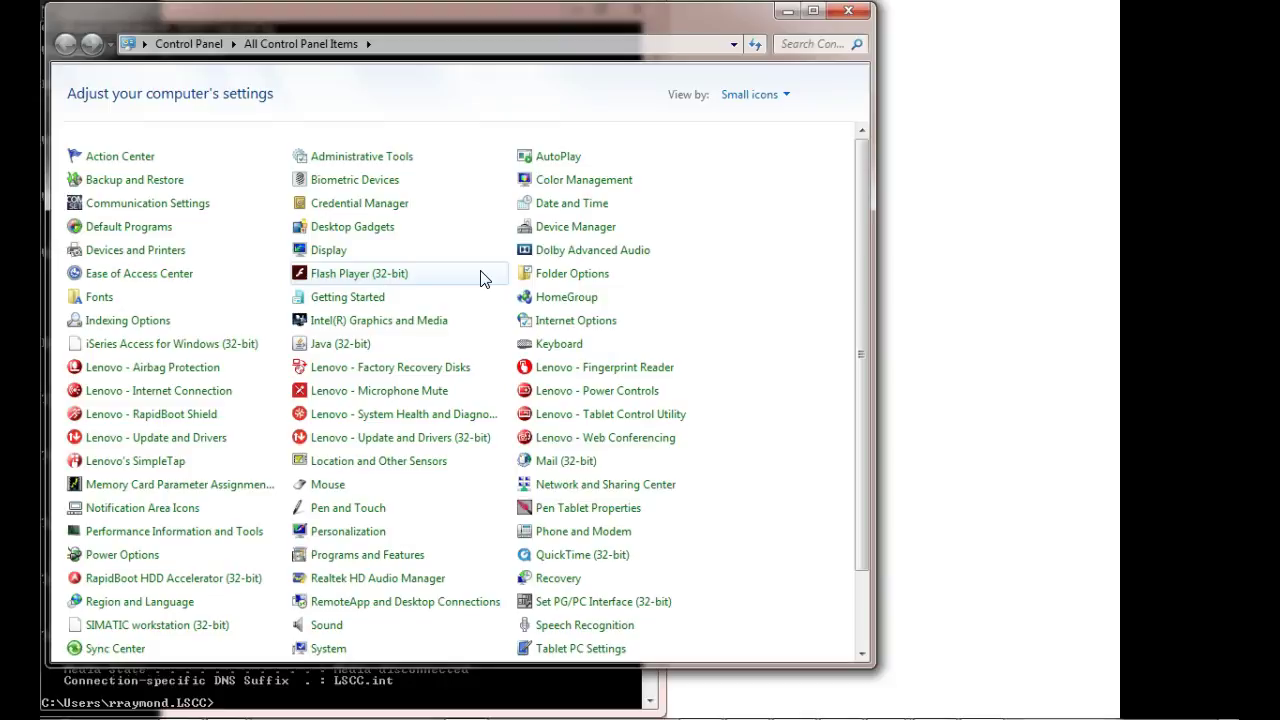
left_click(585, 490)
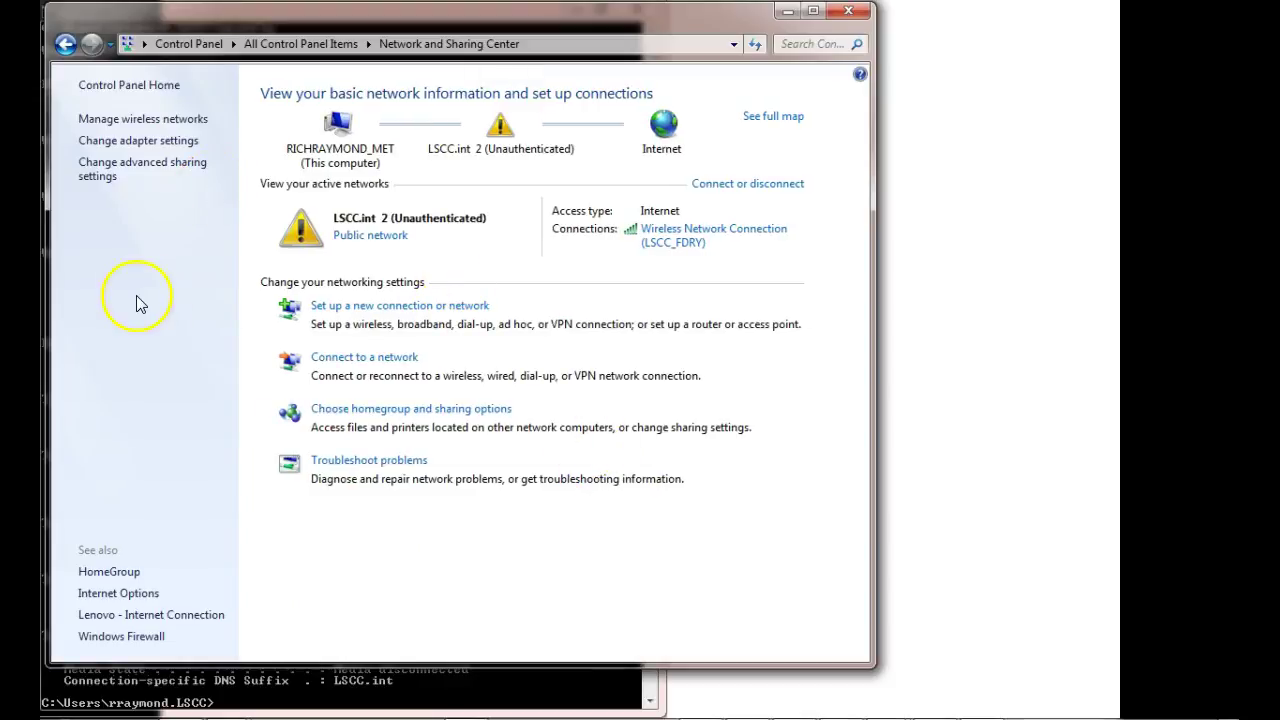
left_click(140, 142)
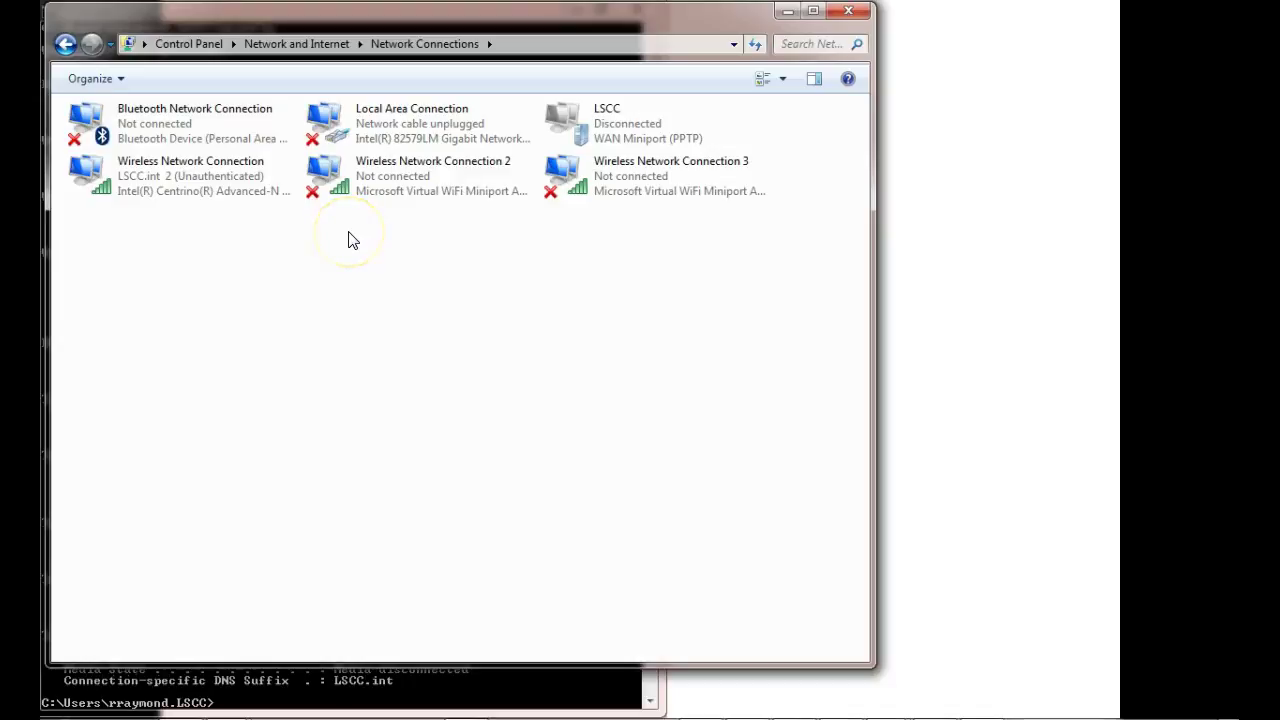
Open the properties of the active Wireless Network Connection from its status dialog.
left_click(237, 194)
double_click(233, 192)
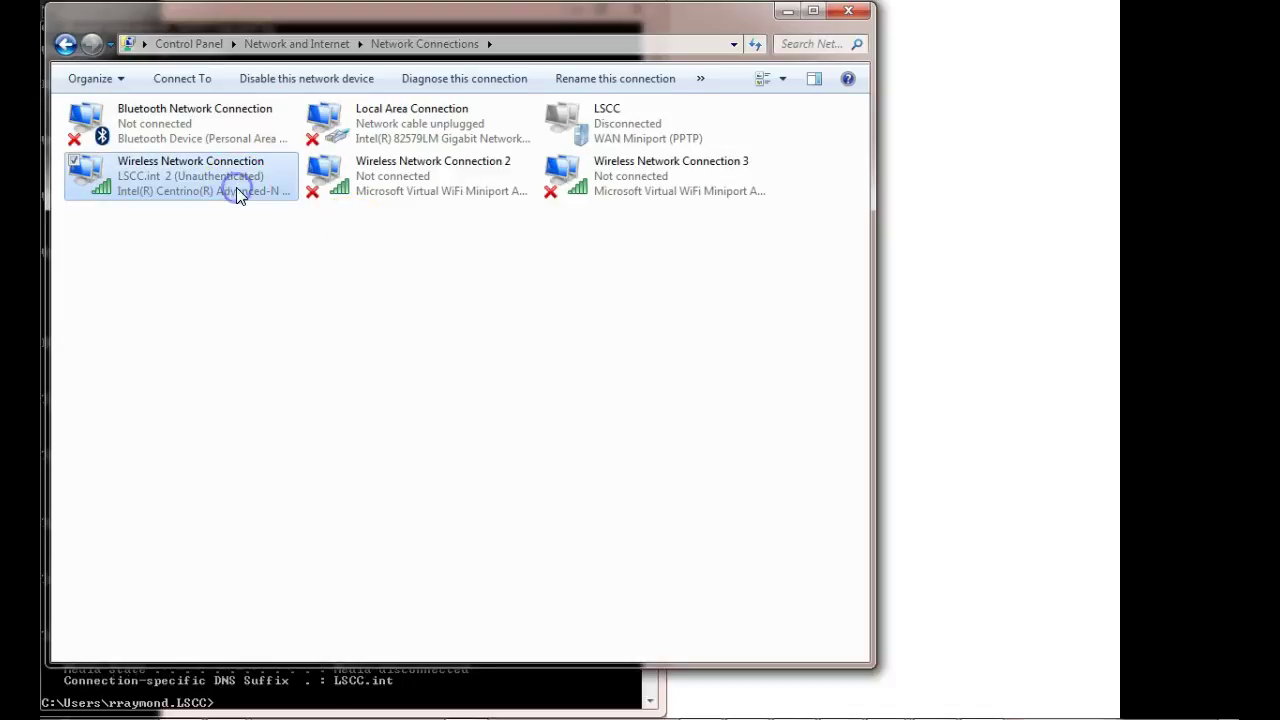
left_click_drag(706, 170, 699, 86)
left_click(522, 420)
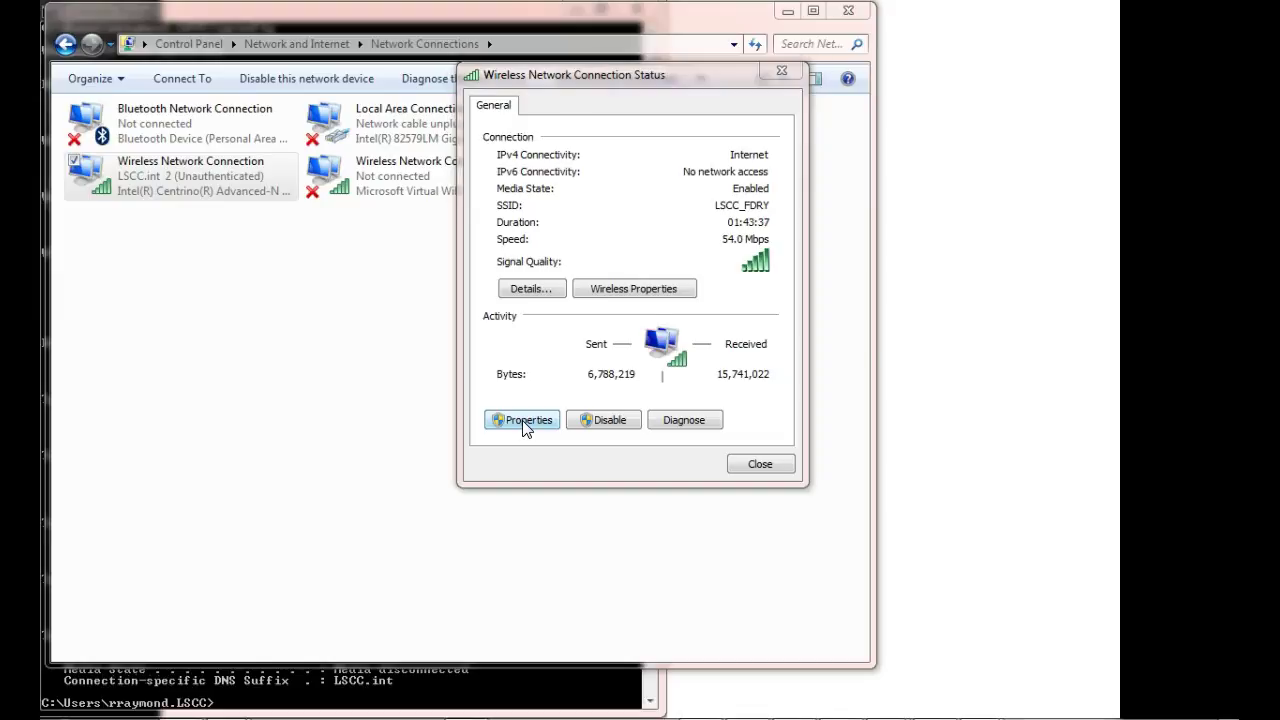
left_click(522, 420)
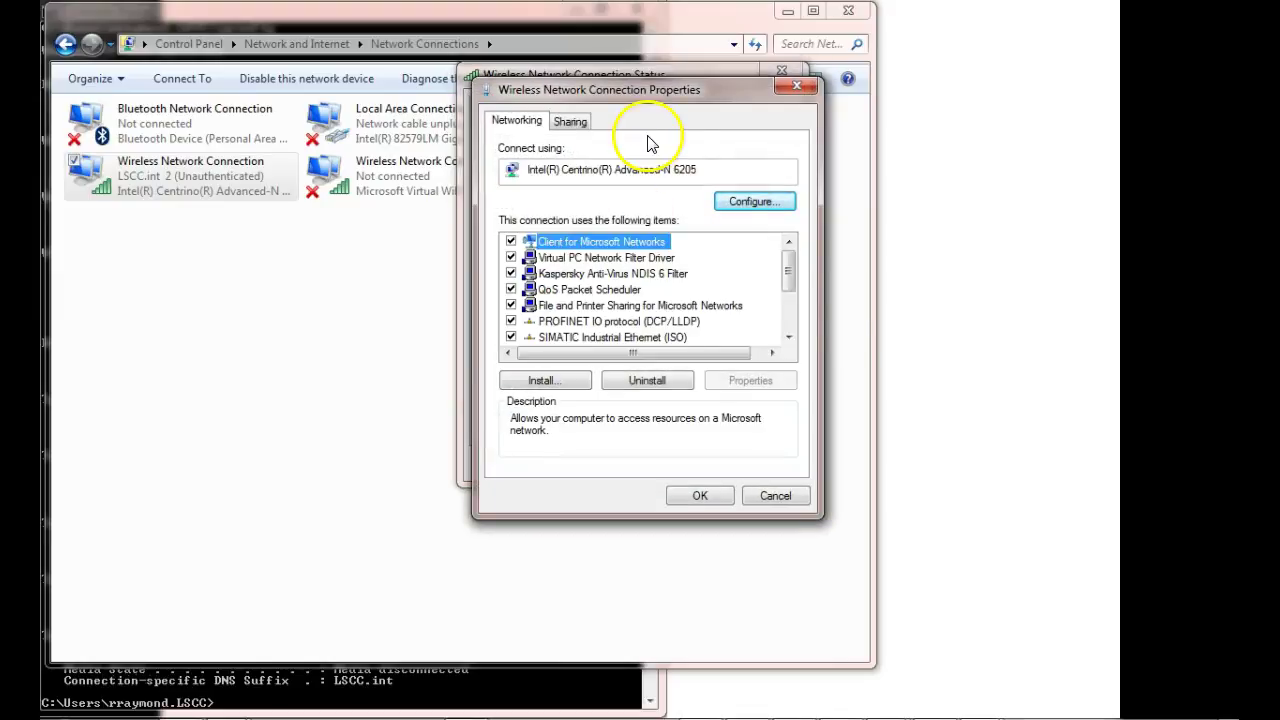
Open the Internet Protocol Version 4 (TCP/IPv4) properties of the wireless connection.
left_click(790, 337)
left_click(790, 337)
left_click(790, 337)
left_click(790, 337)
left_click(790, 337)
left_click(790, 337)
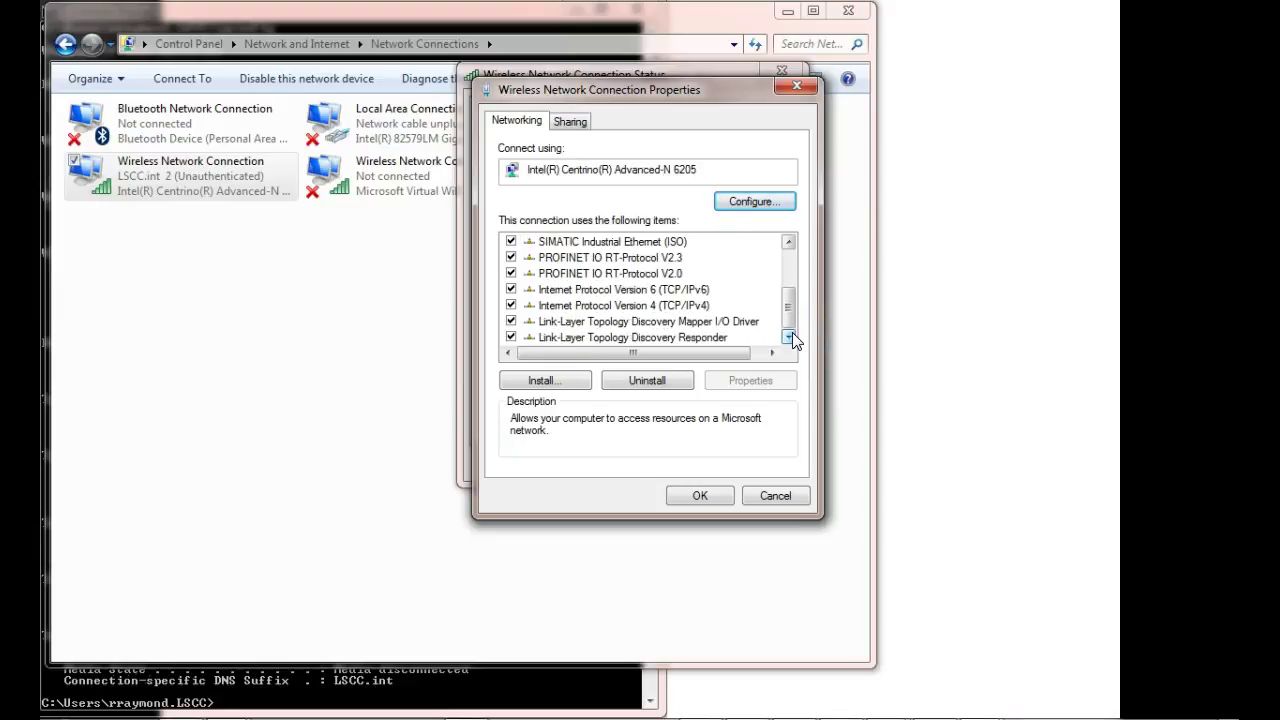
double_click(700, 306)
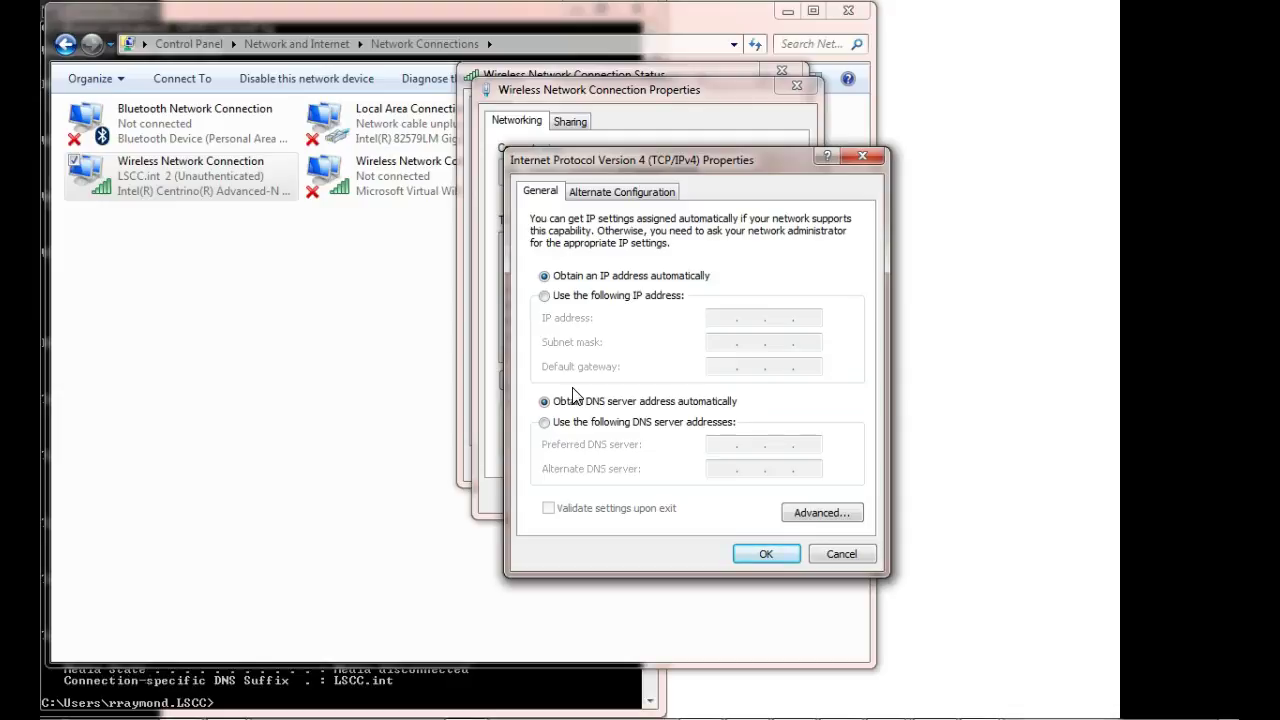
Try a manually specified IP address option, return to obtaining the address automatically, and discard the IPv4 changes.
left_click(544, 296)
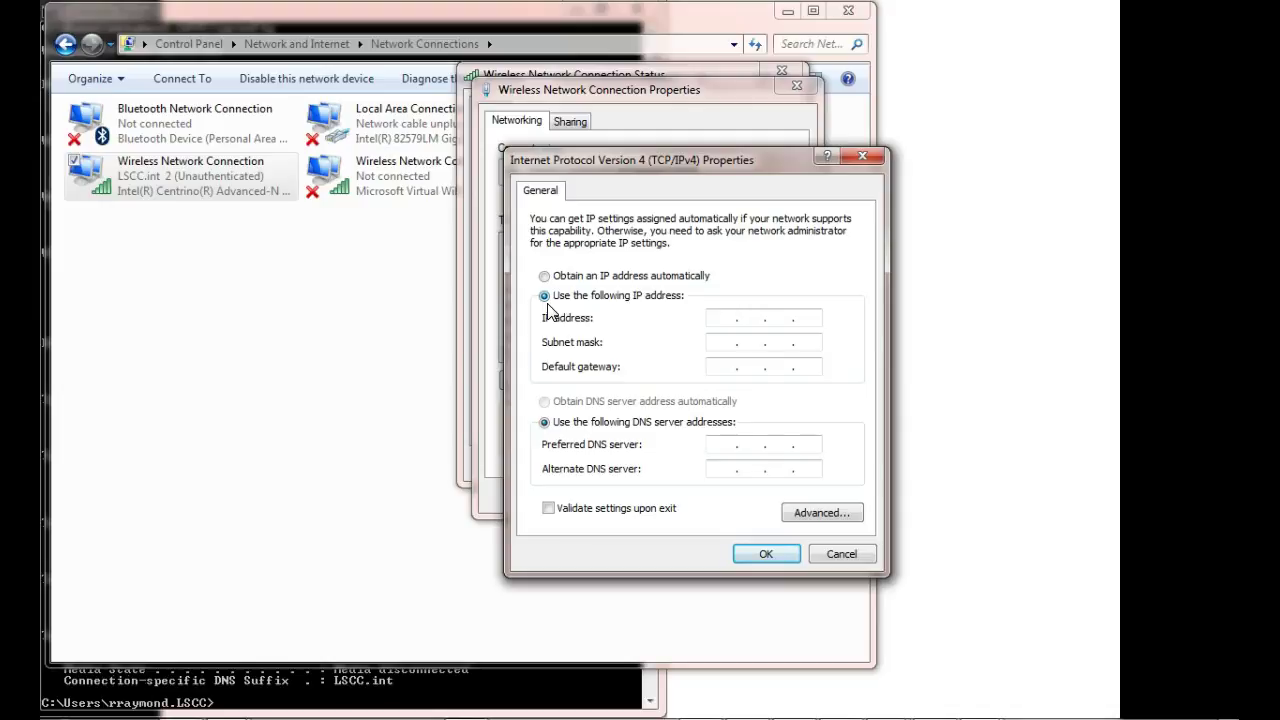
left_click(547, 280)
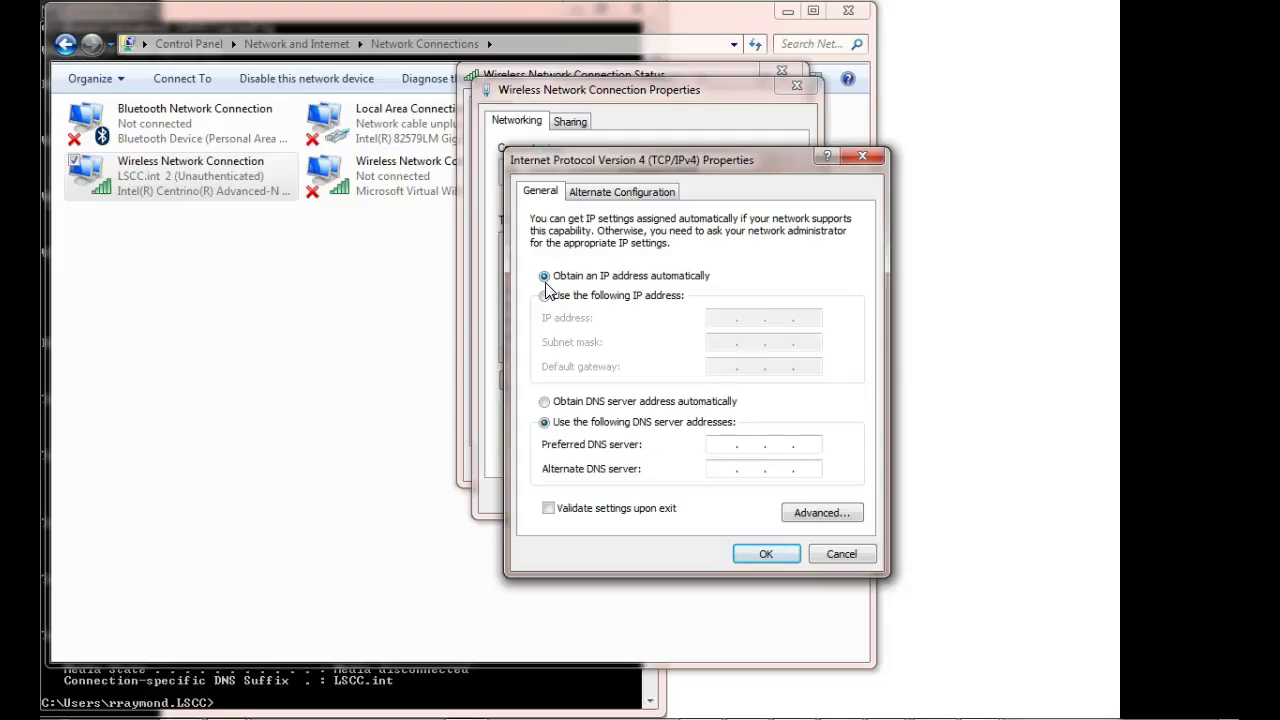
left_click(841, 553)
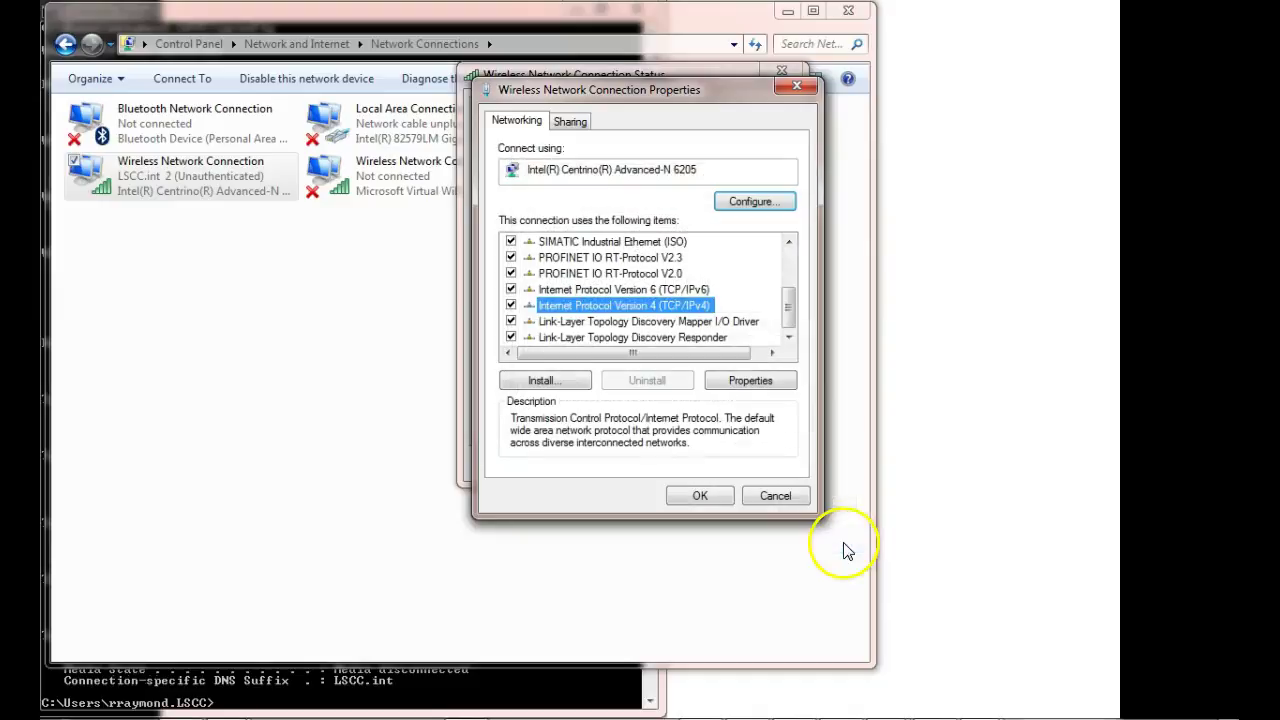
Close the wireless connection's properties and status dialogs, and minimize the Network Connections window.
left_click(795, 87)
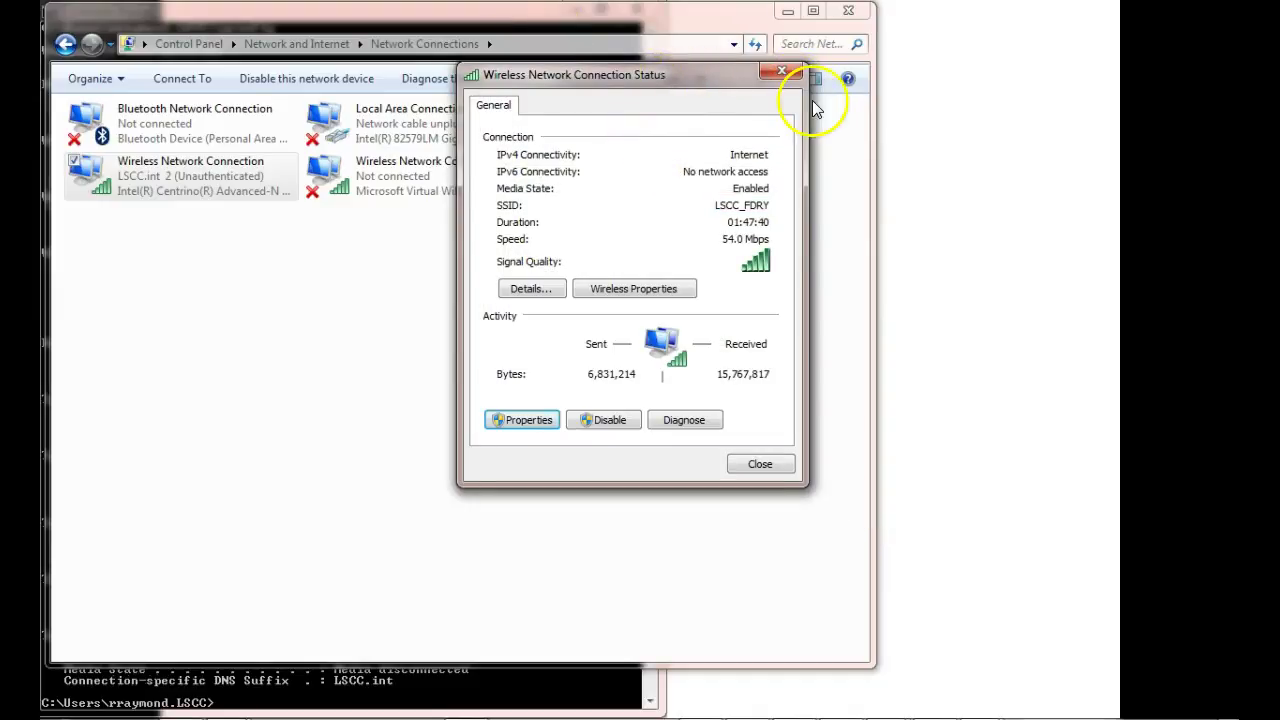
left_click(787, 74)
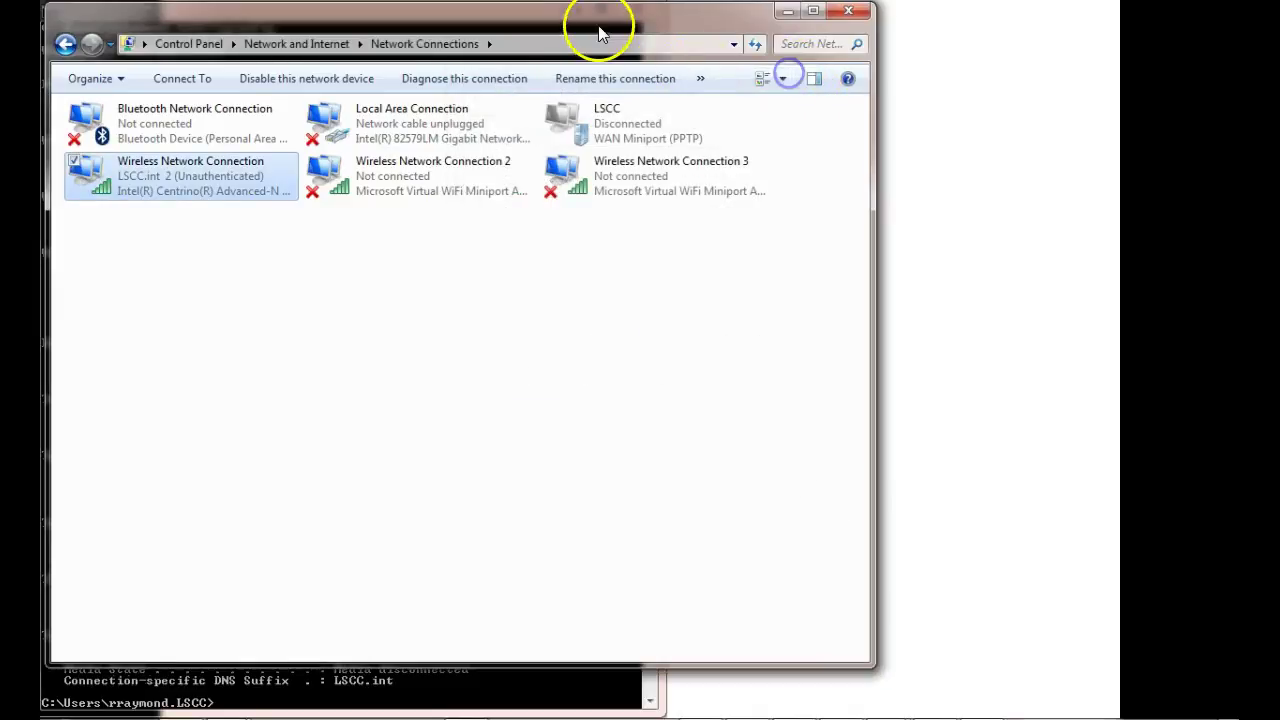
left_click(787, 11)
Clear the console and run ipconfig /all to review the wireless adapter's full network details.
type("cls")
key("Return")
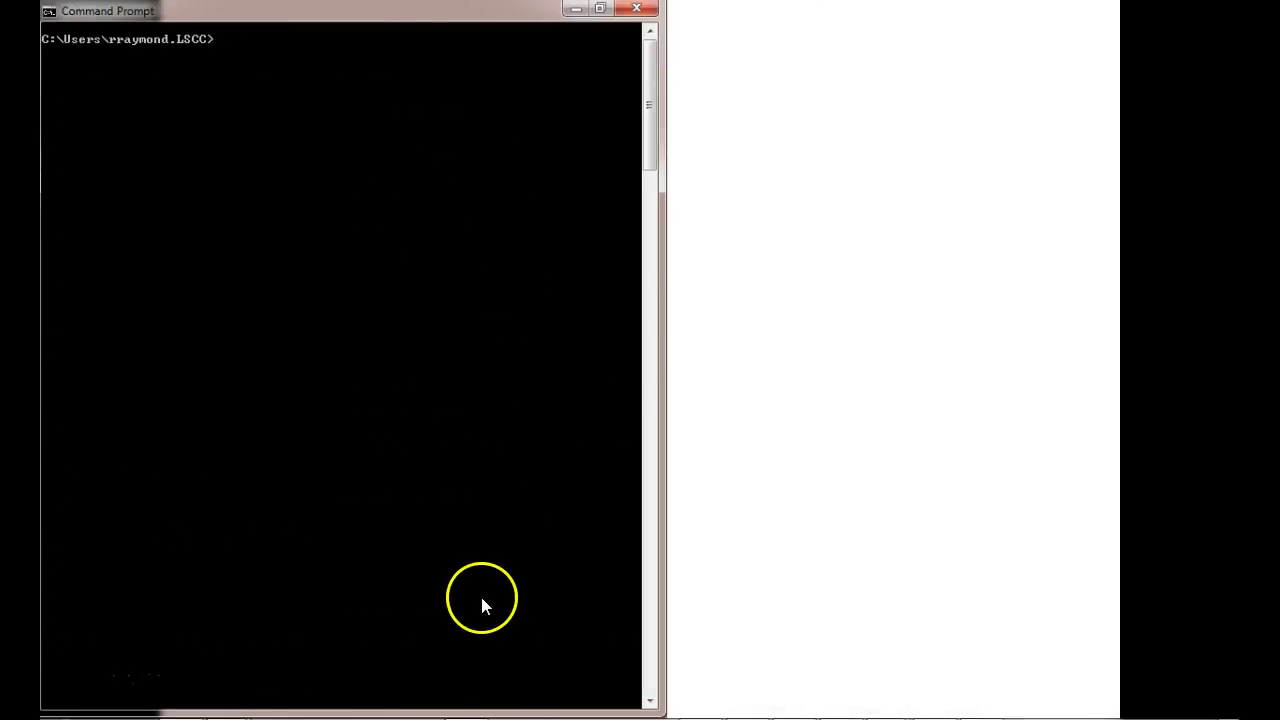
type("ip")
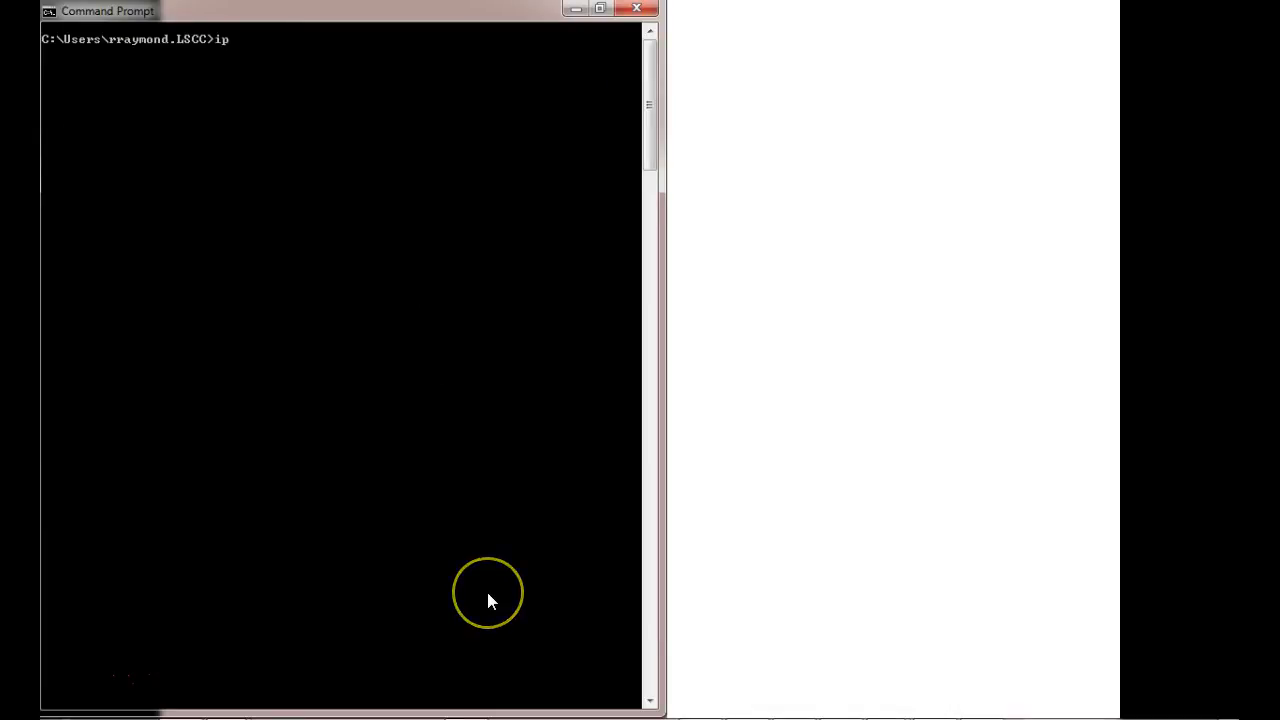
type("config")
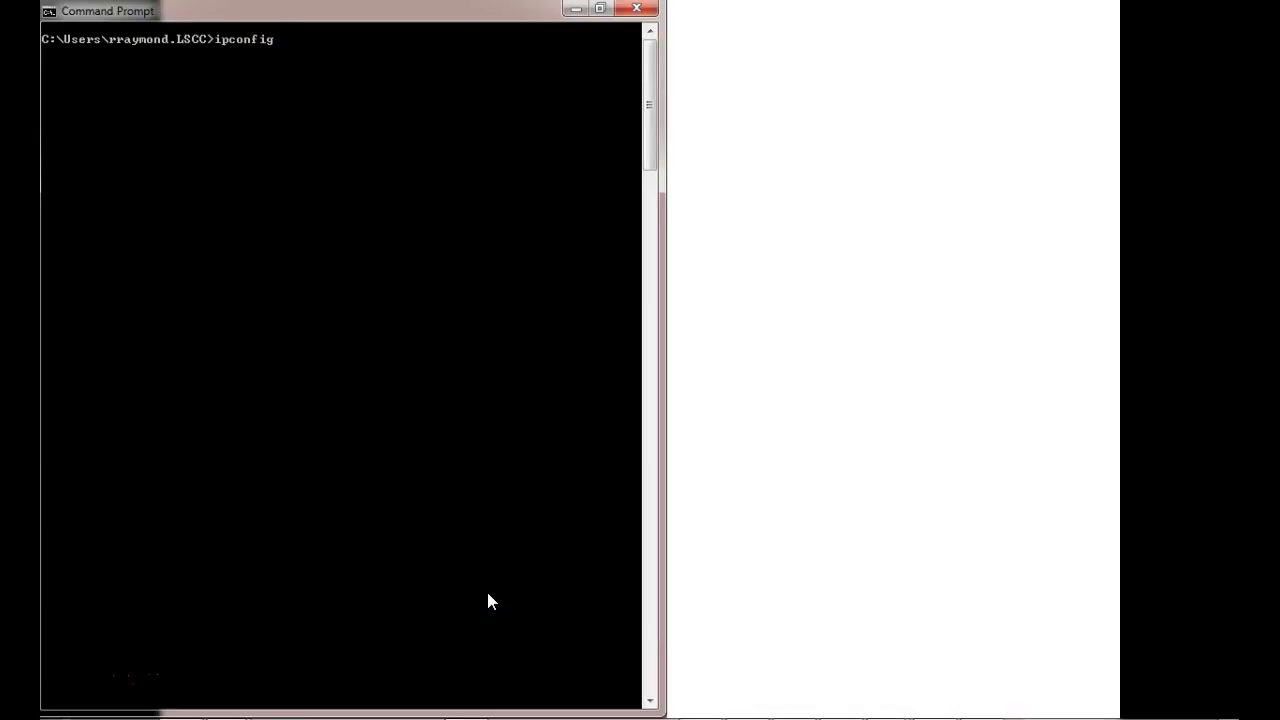
type(" /all")
key("Return")
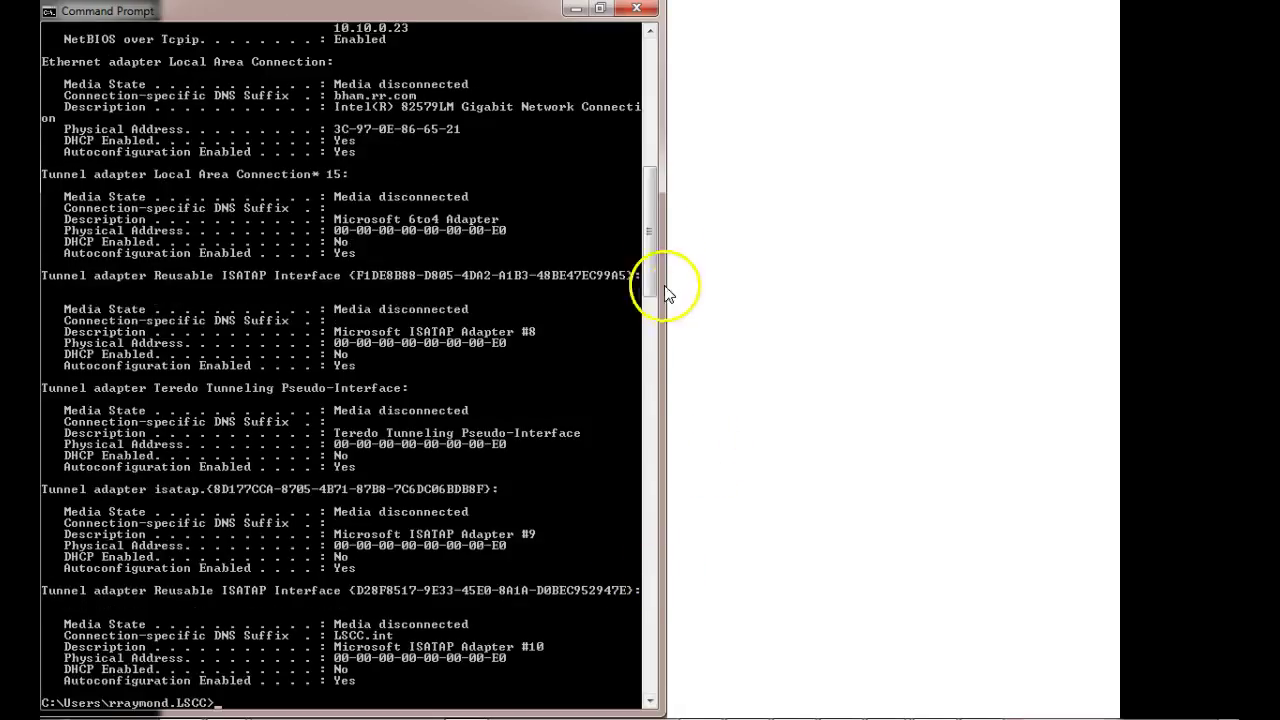
left_click_drag(653, 237, 654, 192)
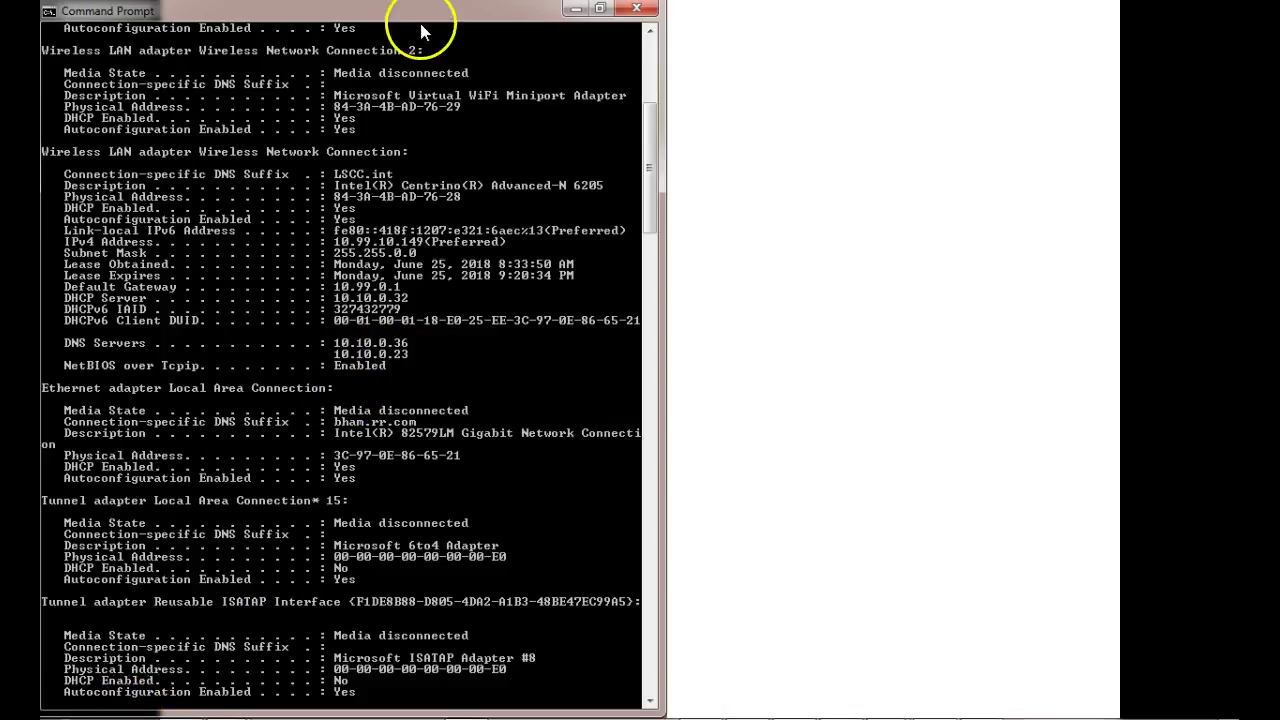
Restore the Command Prompt to a smaller window, move it aside, and minimize it.
left_click_drag(429, 14, 774, 28)
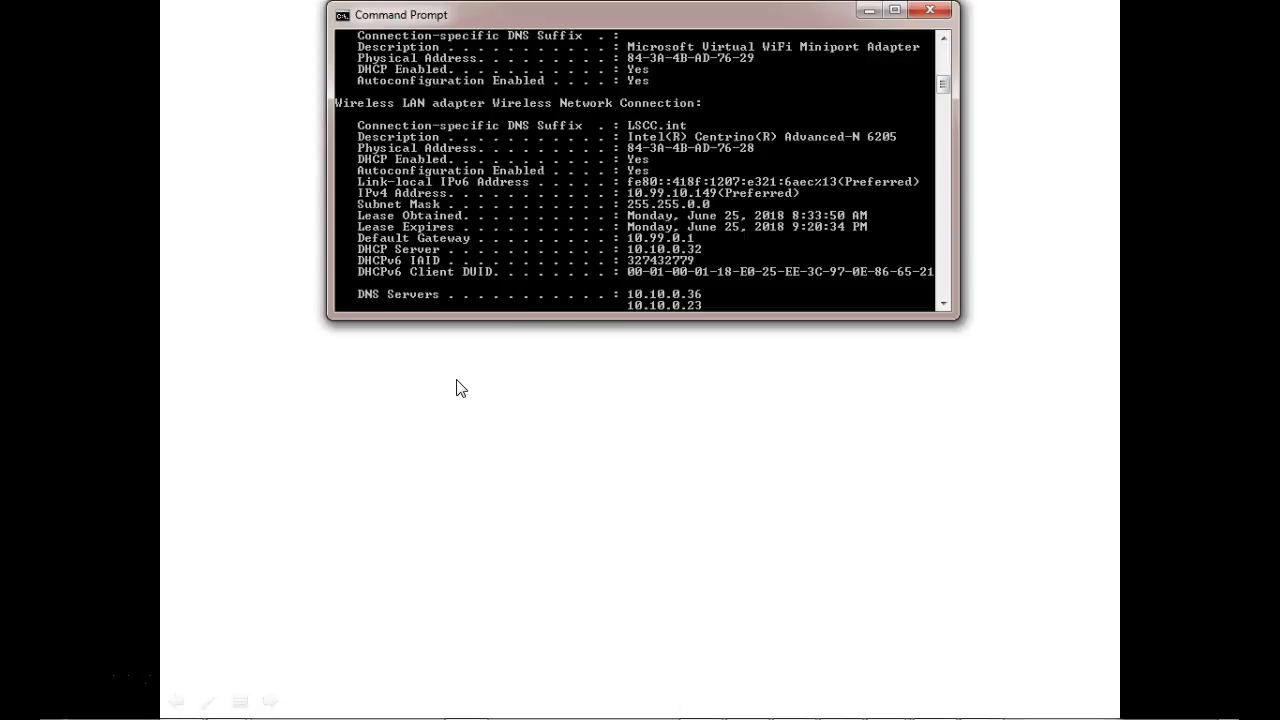
left_click(872, 14)
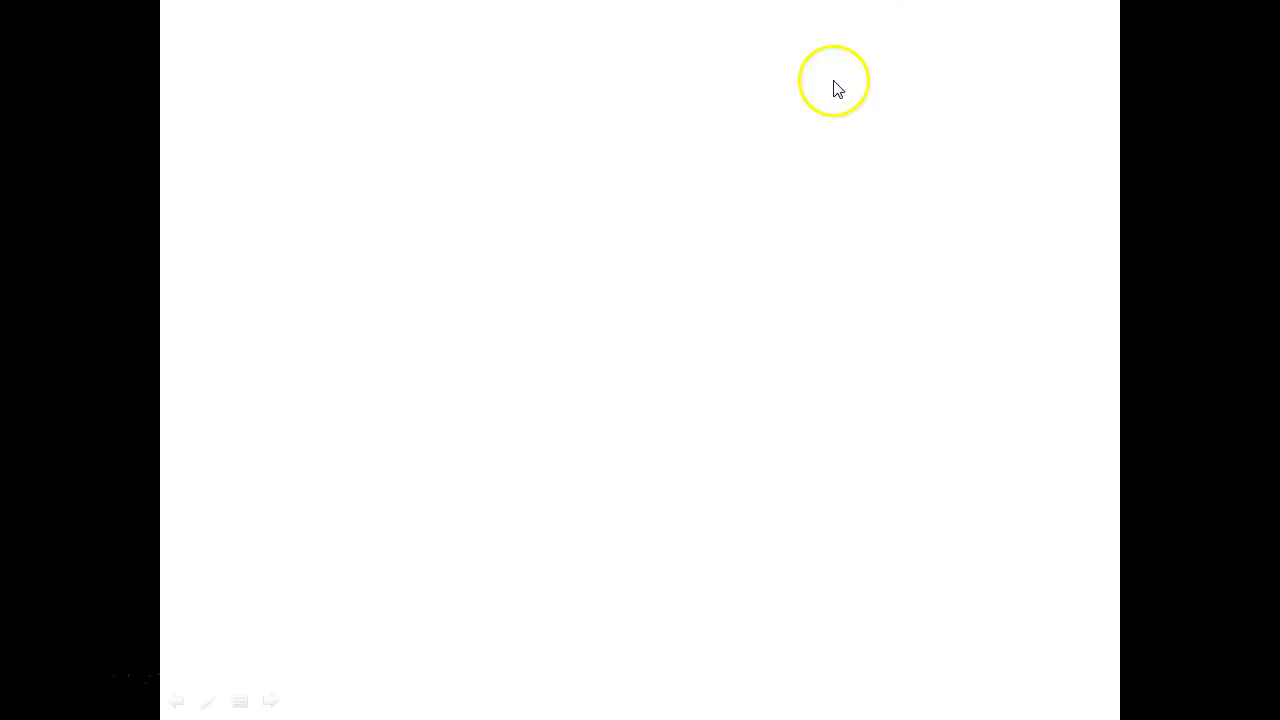
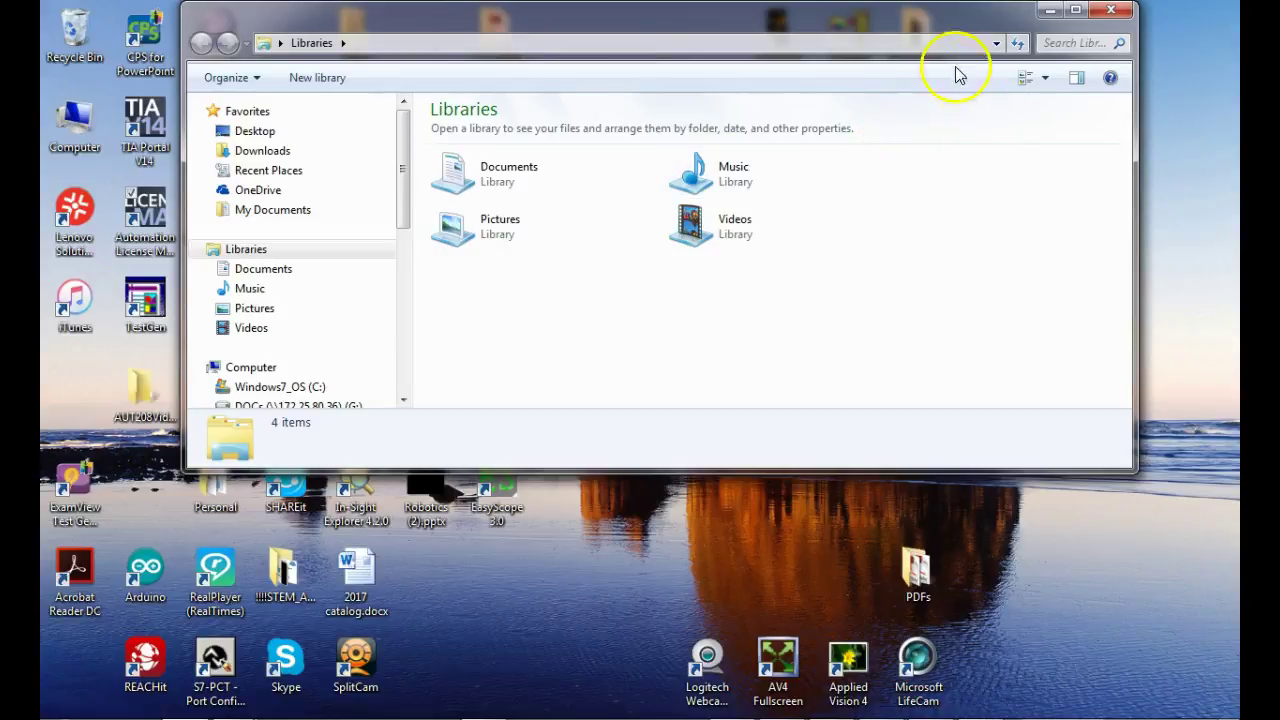
Examine the mapped network drives listed under Computer in Windows Explorer, and close the Libraries window.
left_click_drag(403, 200, 399, 276)
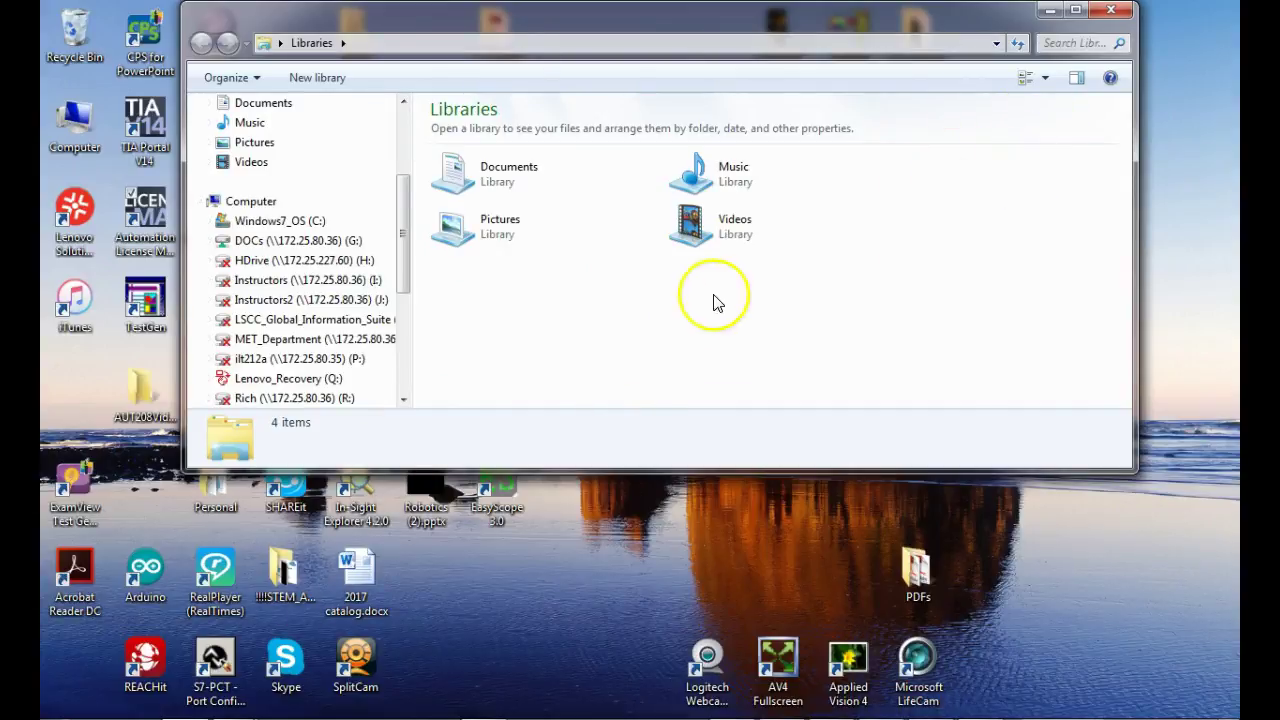
left_click(1111, 10)
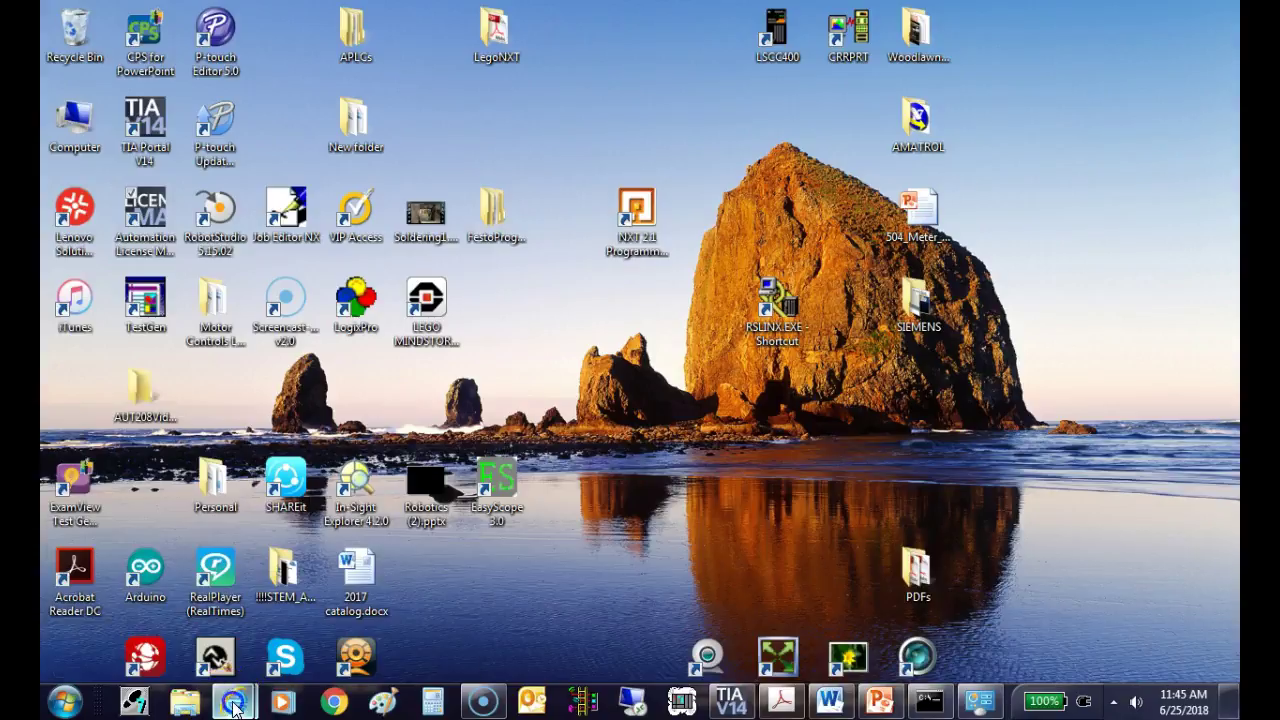
Switch to Blackboard Learn in Internet Explorer, open the Festo MPS RSLogix 500 Ladder Diagrams folder, and dismiss the add-ons notification.
mouse_move(232, 700)
left_click(248, 598)
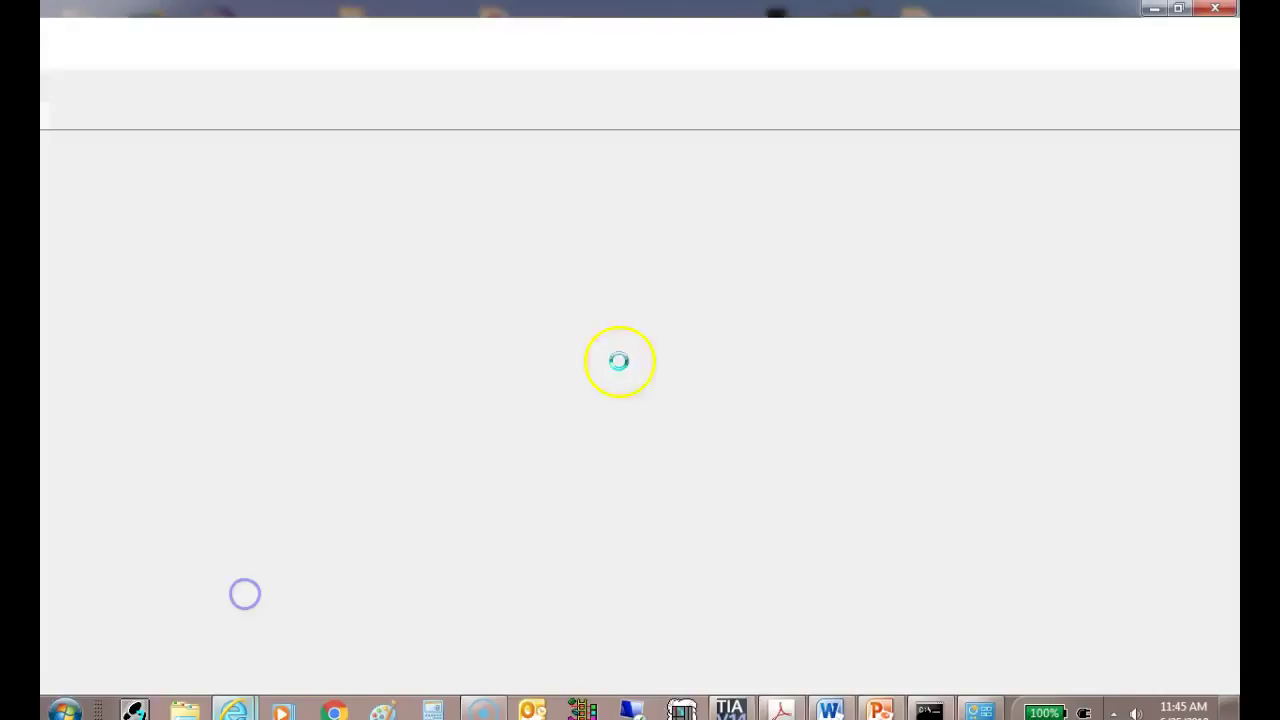
left_click(665, 280)
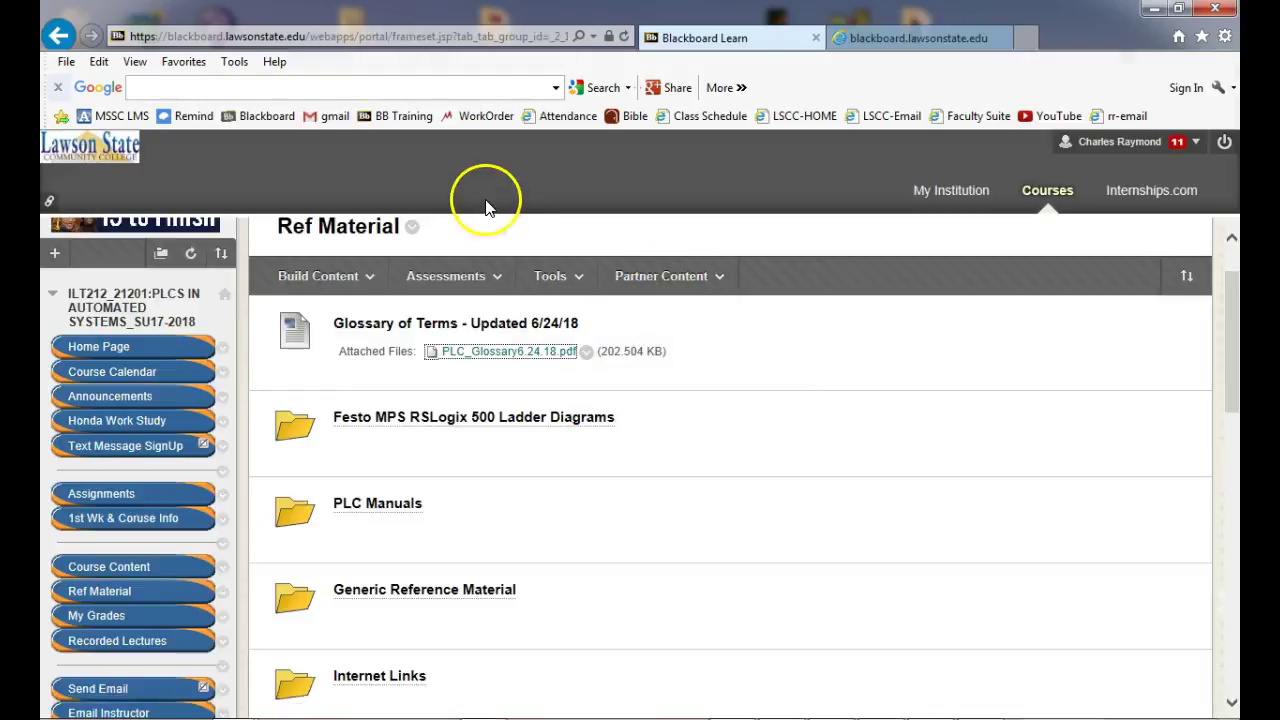
left_click(899, 169)
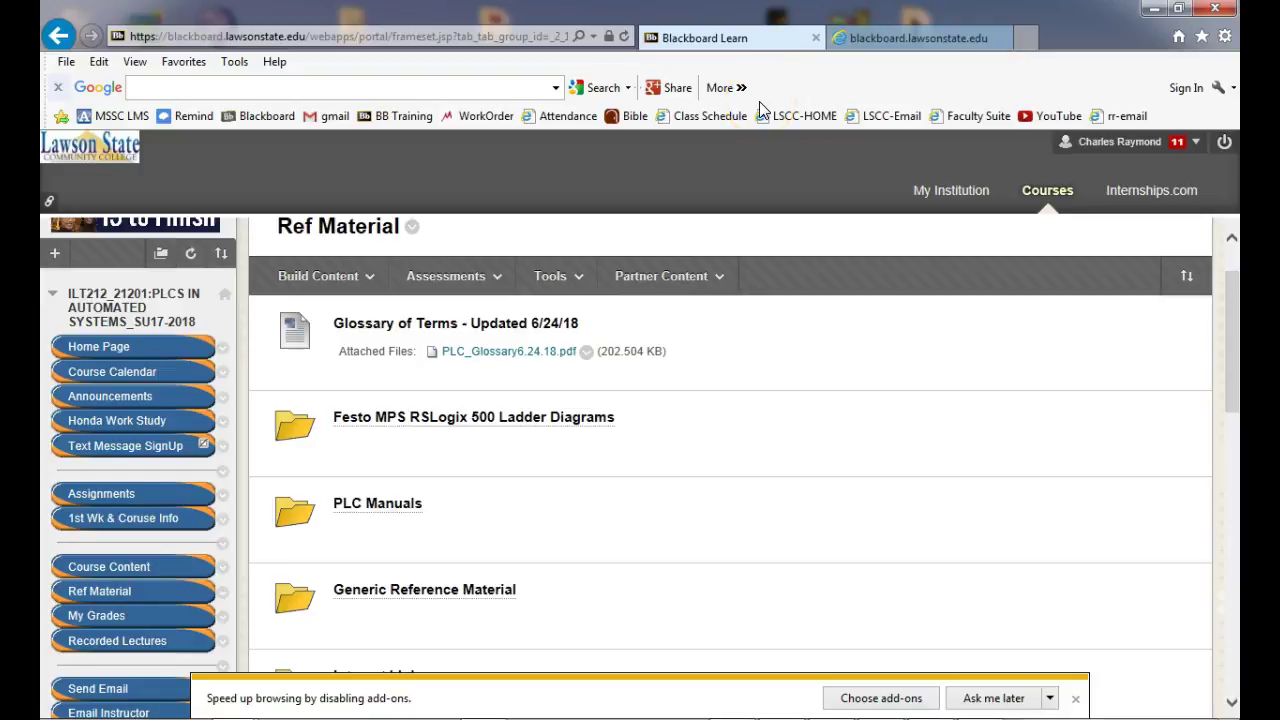
left_click(443, 421)
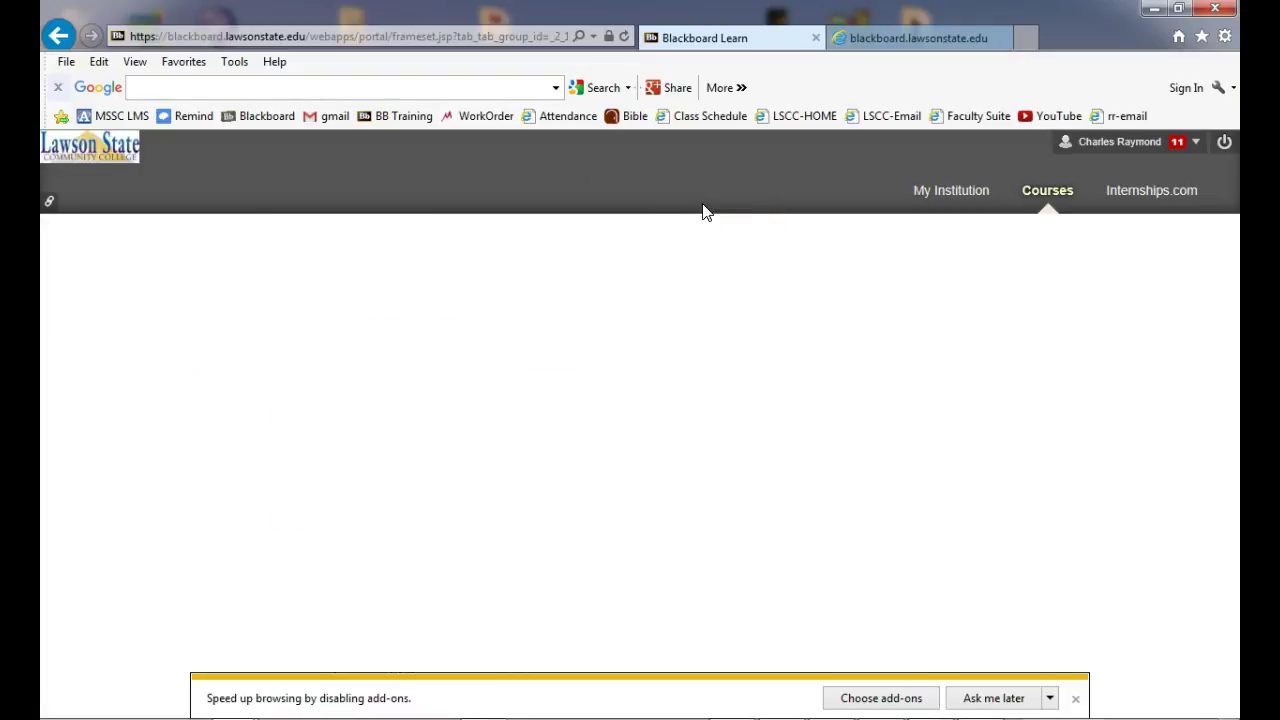
left_click(1076, 699)
Open the Testing.pdf attachment of Module 2 - Testing to view its ladder diagrams, and minimize the browser window.
scroll(791, 251, "down", 3)
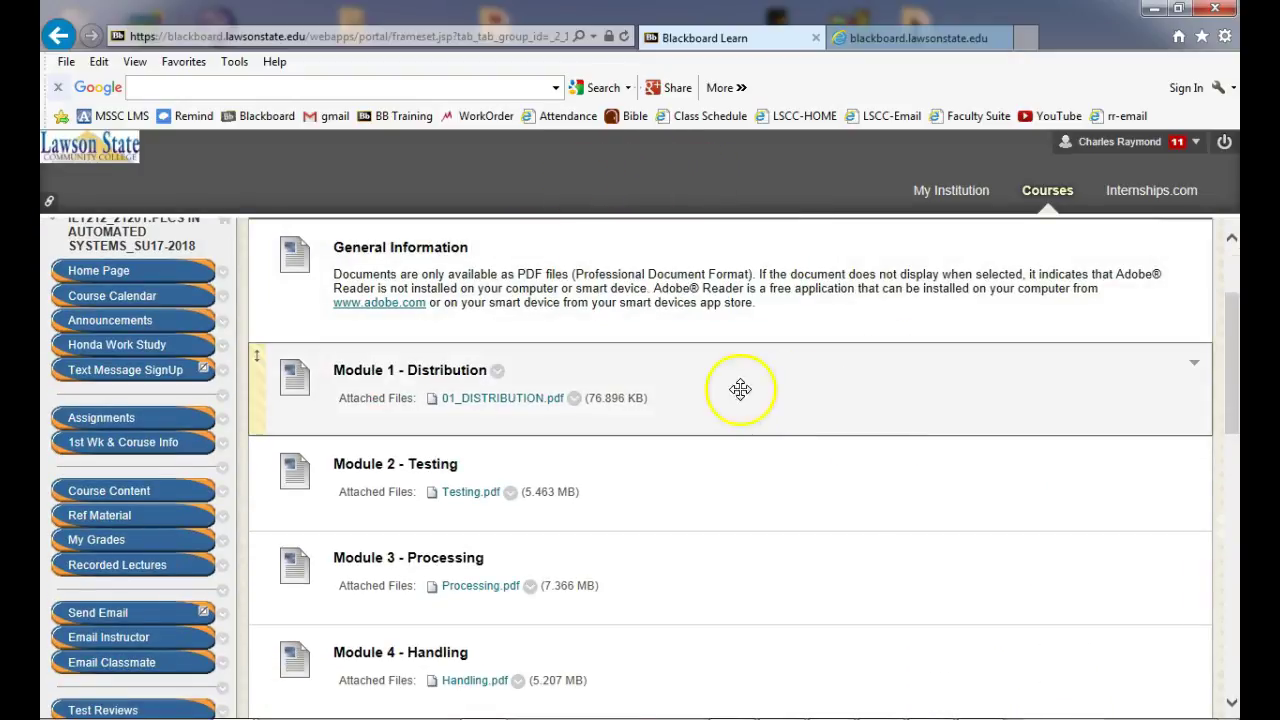
scroll(633, 345, "down", 3)
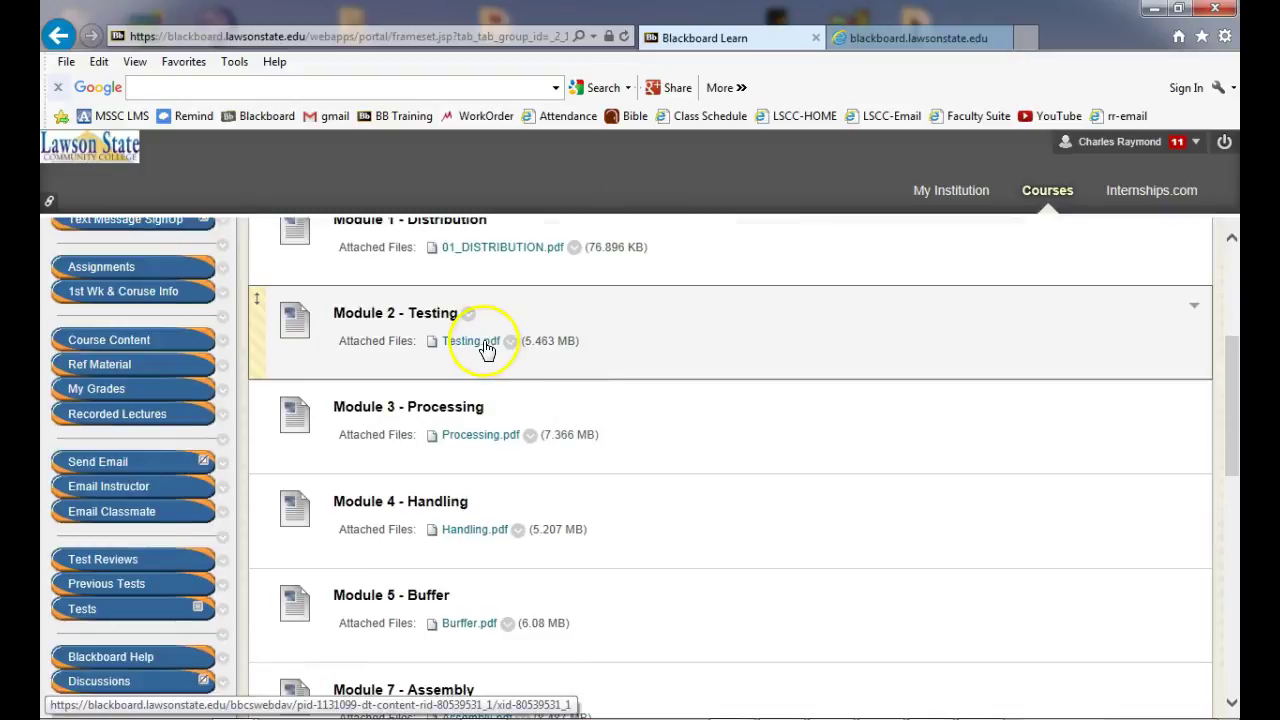
scroll(497, 394, "up", 1)
scroll(486, 371, "down", 1)
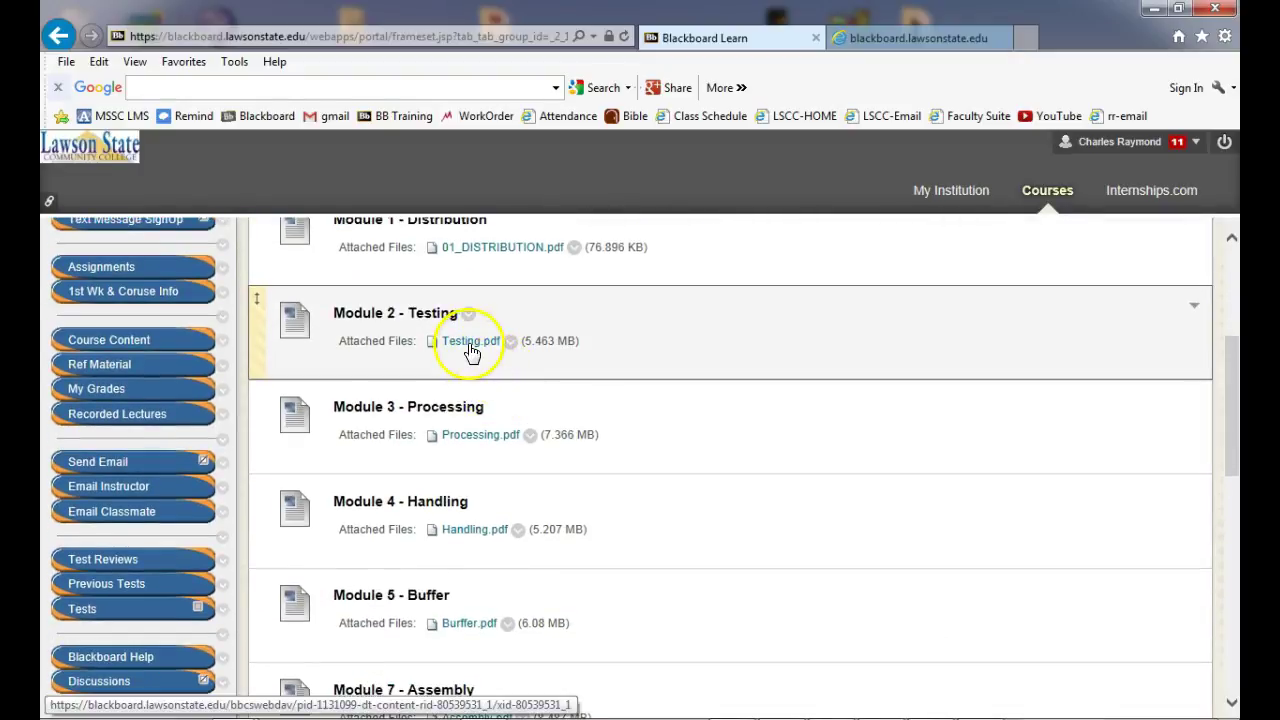
left_click(467, 341)
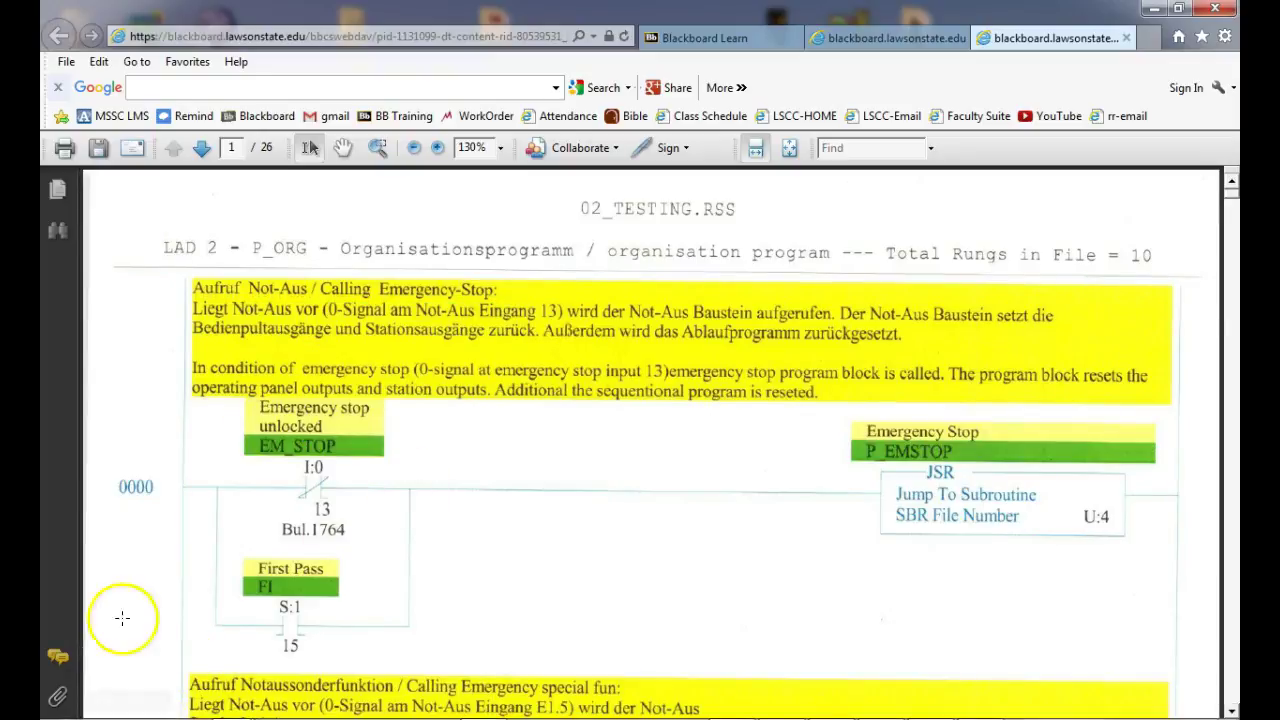
mouse_move(110, 715)
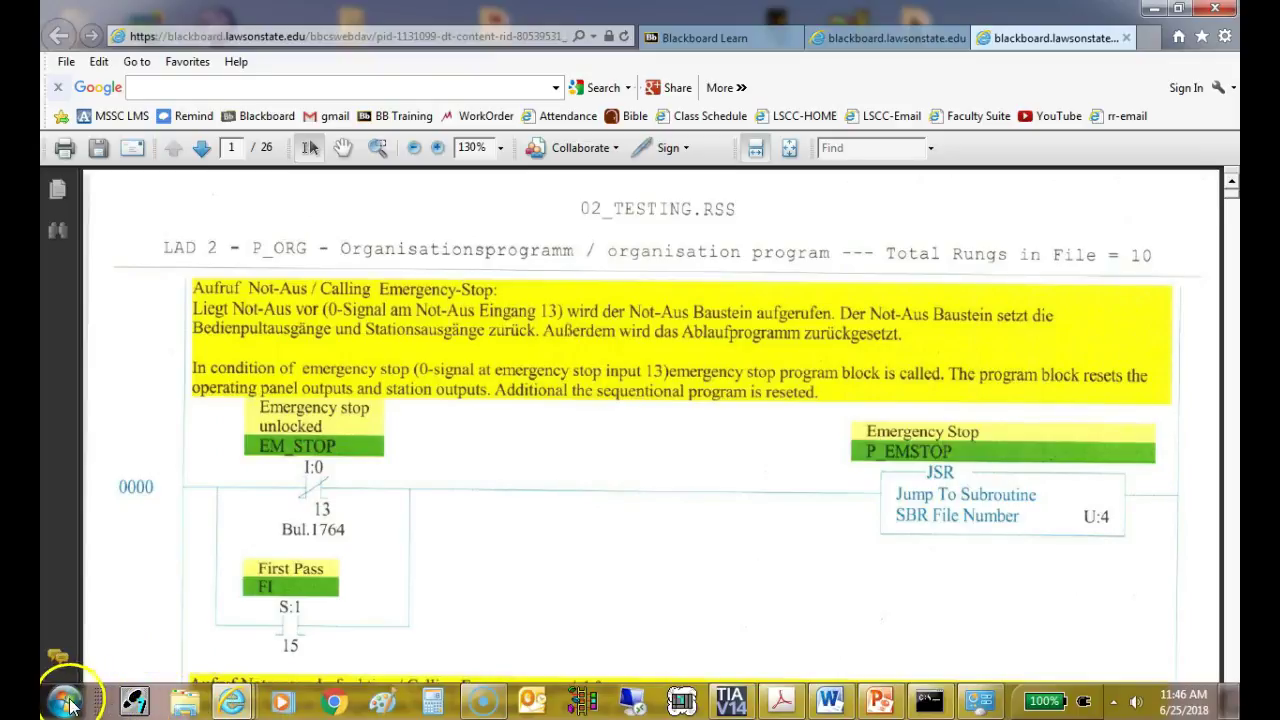
left_click(1155, 9)
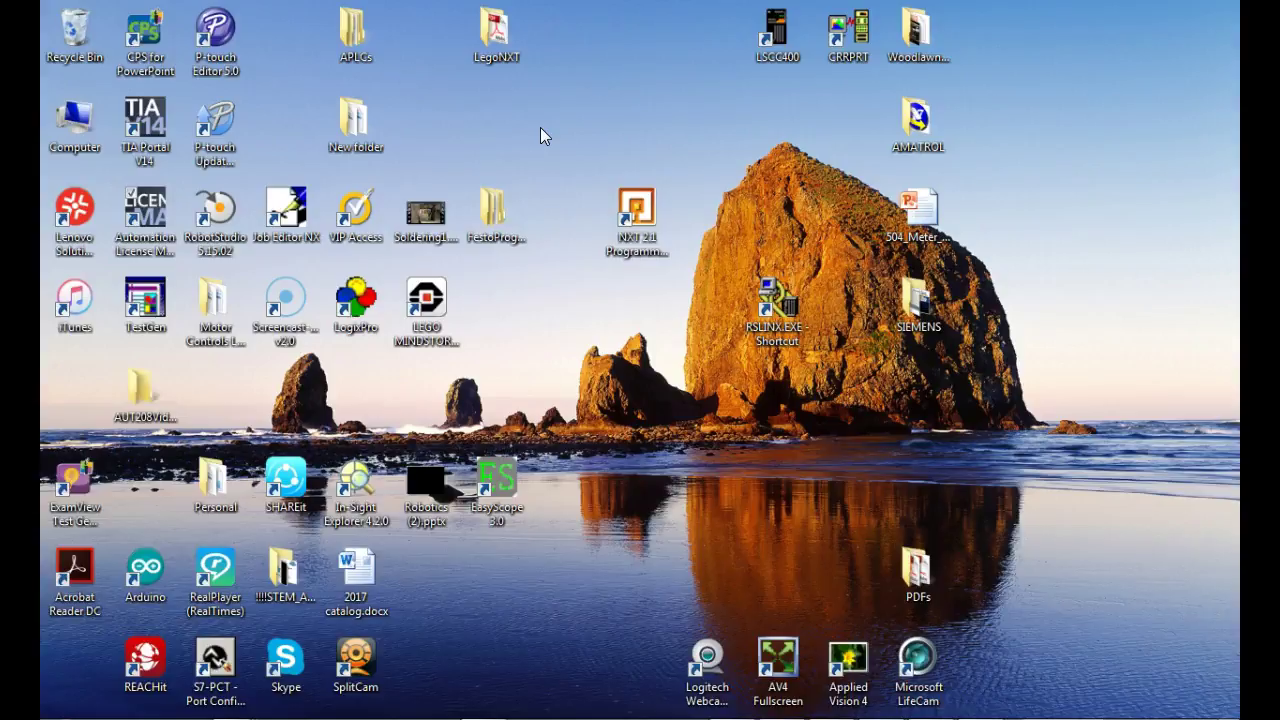
Launch TIA Portal V14, try to open the recently used project HSC_Analog.ap14, and close the dialog that follows.
left_click(153, 158)
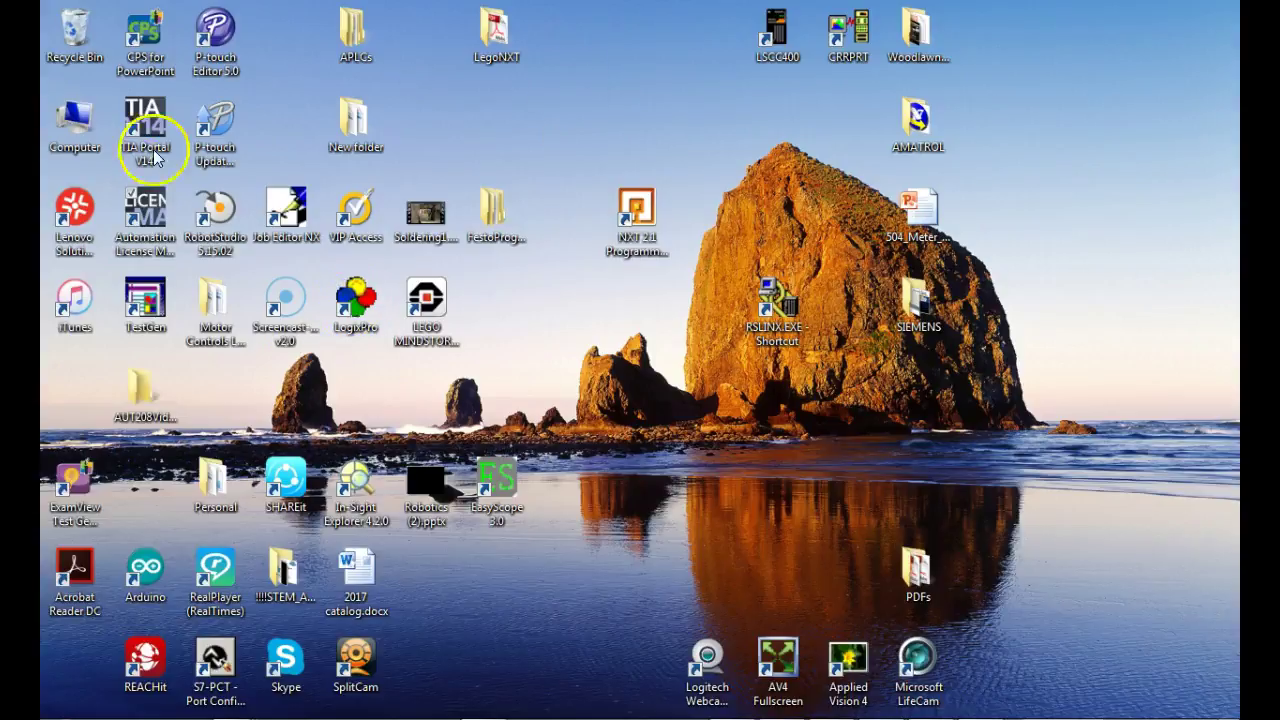
double_click(153, 158)
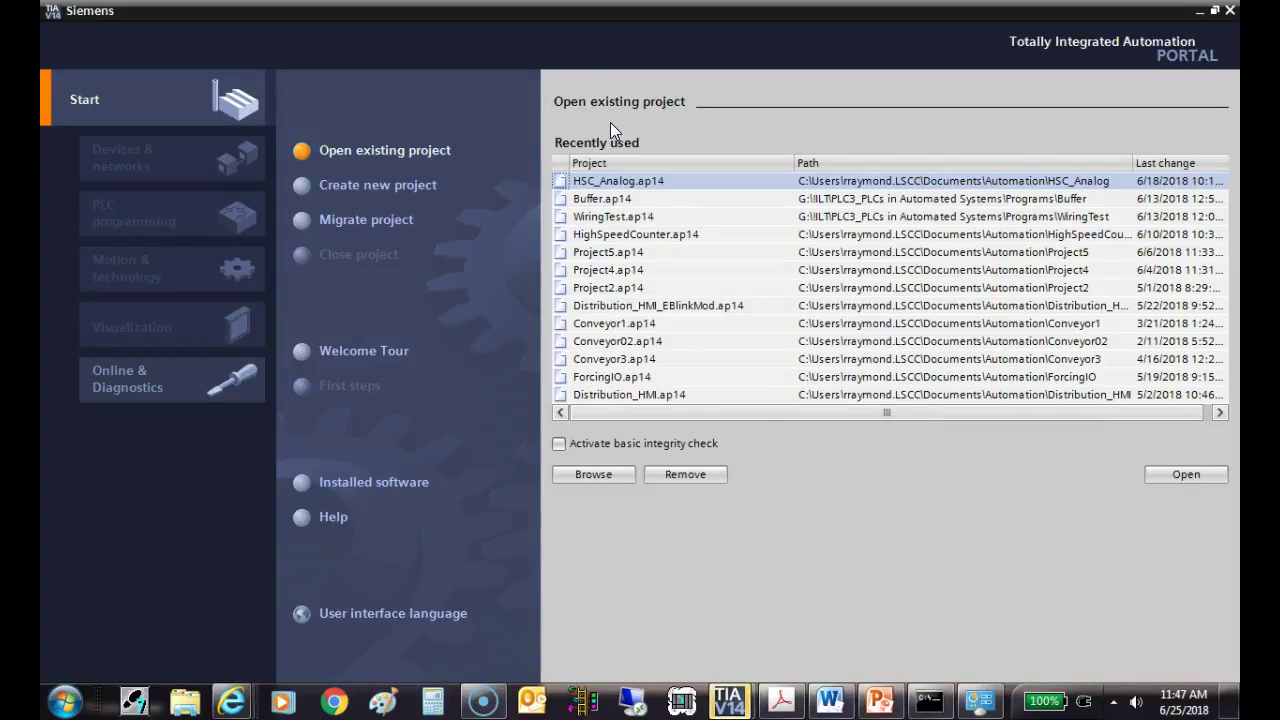
left_click(592, 181)
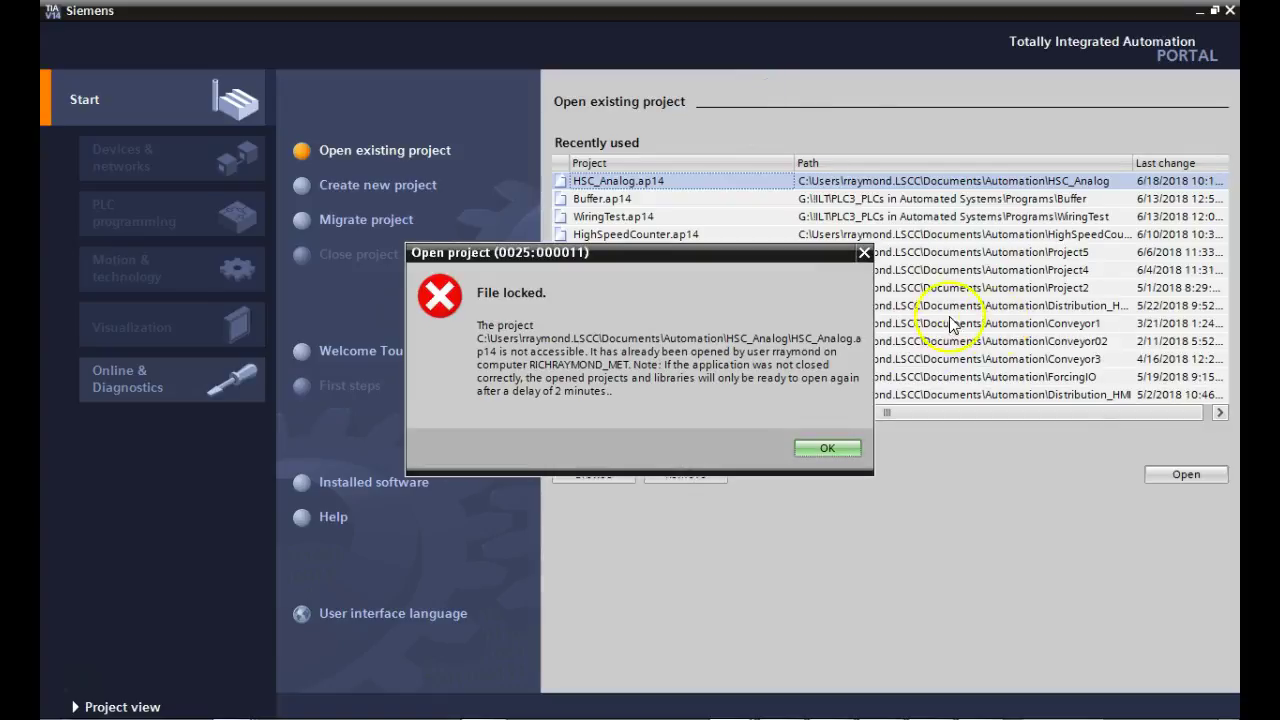
left_click(827, 448)
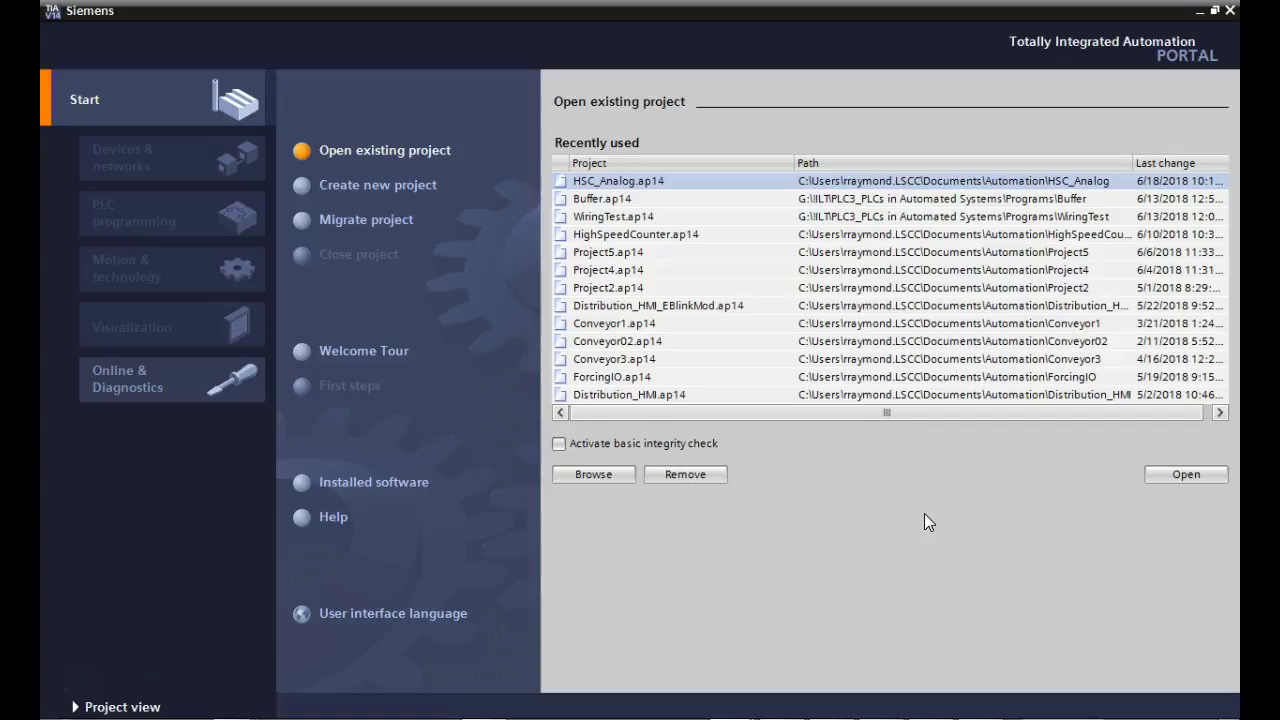
Try once more to open the HSC_Analog.ap14 project from the recently used list, and close the dialog.
left_click(675, 183)
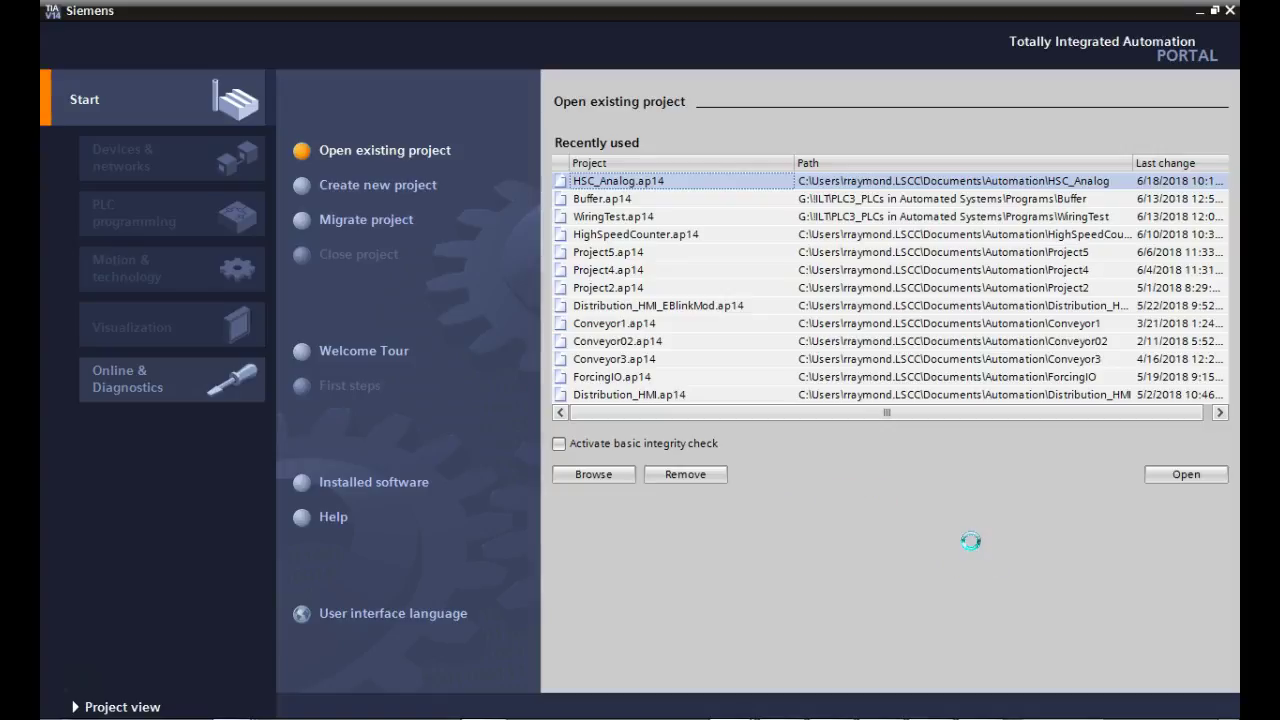
left_click(894, 520)
left_click(830, 703)
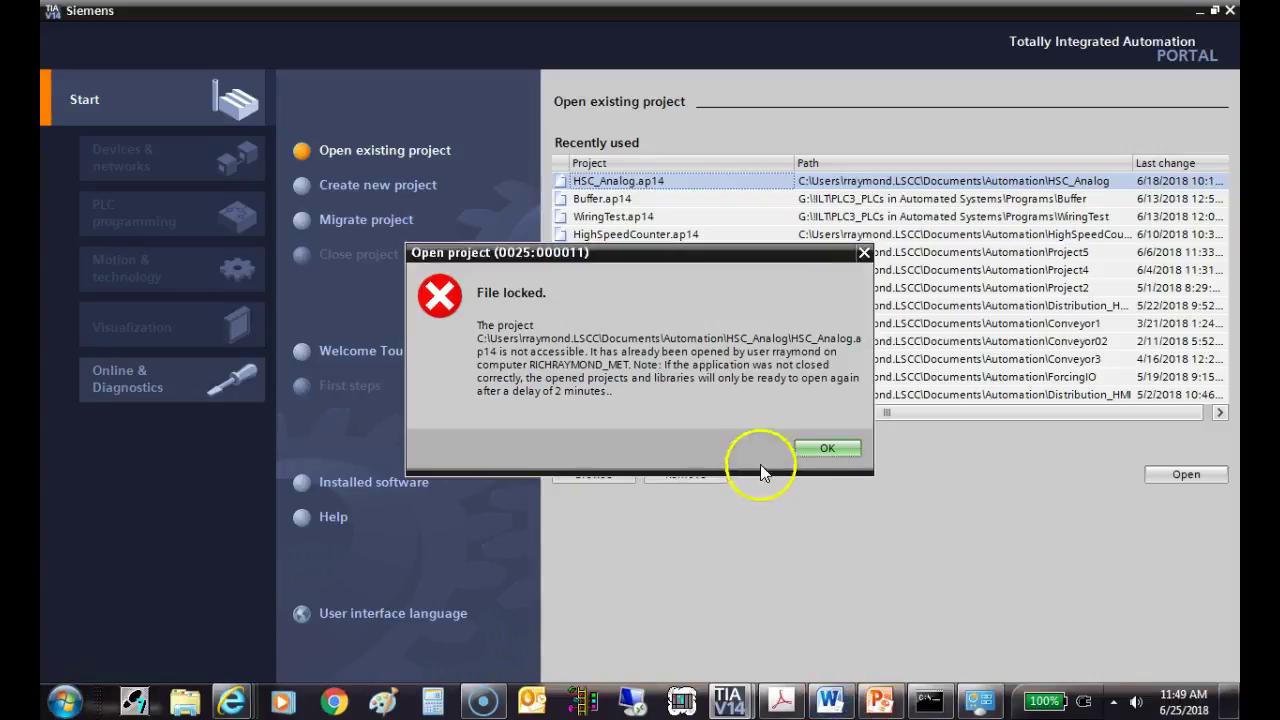
left_click(828, 452)
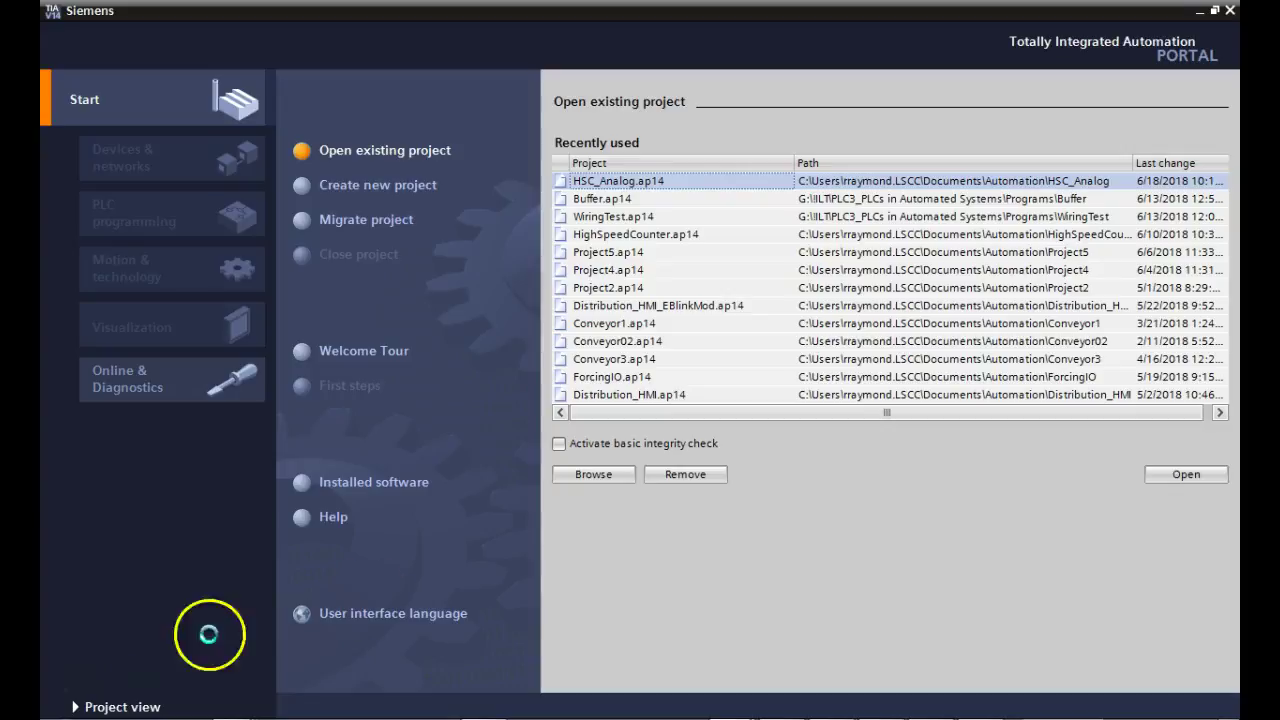
Switch TIA Portal to the project view and try to expand Online access in the project tree.
left_click(110, 706)
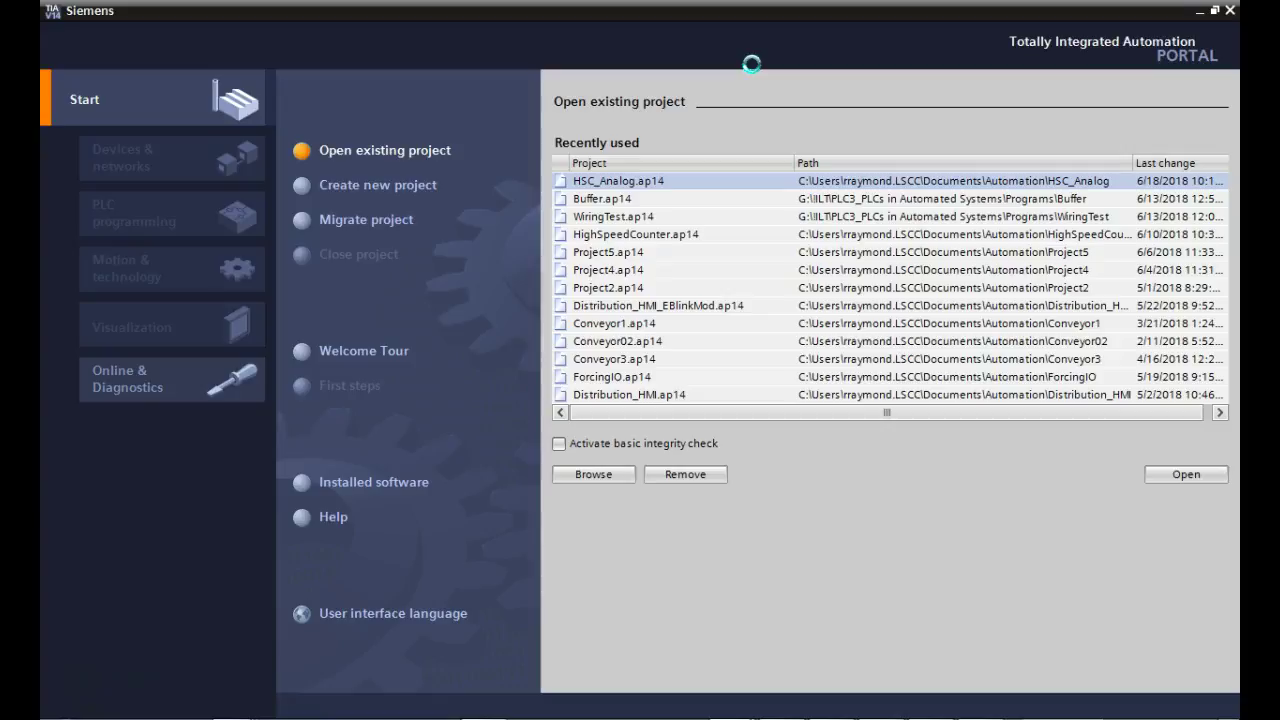
left_click(846, 86)
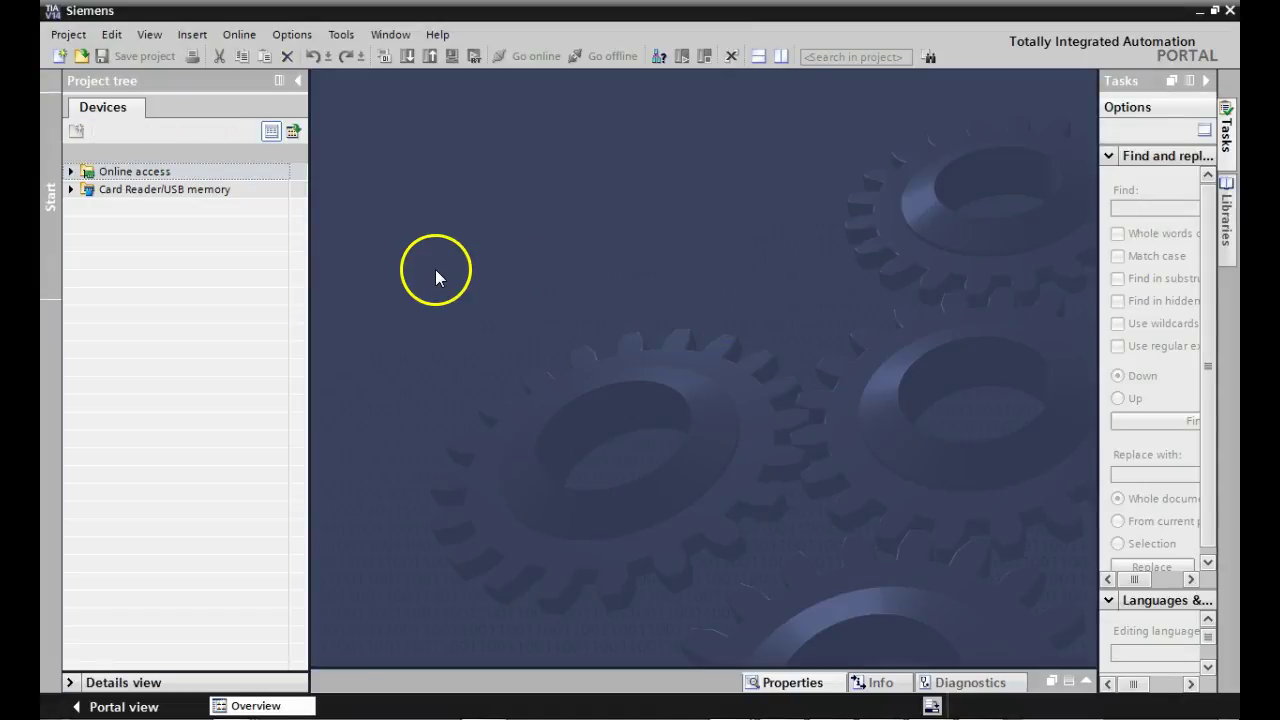
left_click(72, 172)
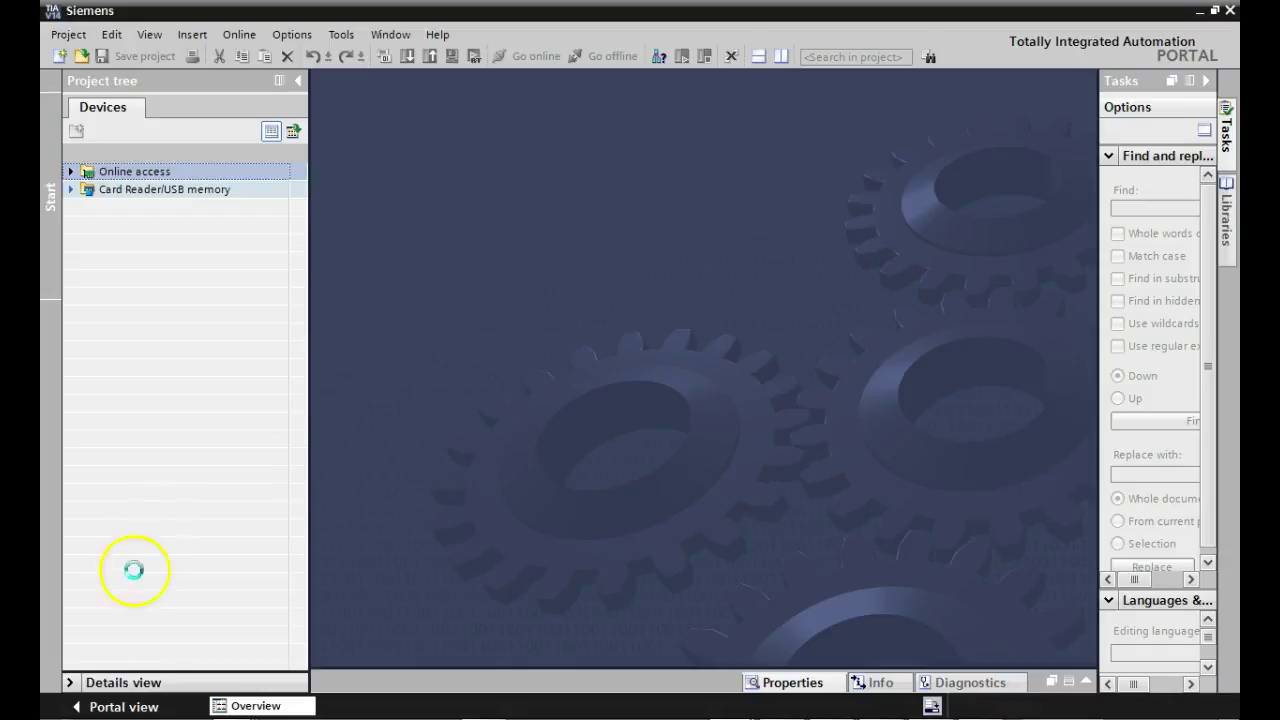
Minimize TIA Portal and bring back the Blackboard Learn page listing the Festo module PDFs.
left_click(95, 702)
left_click(1201, 13)
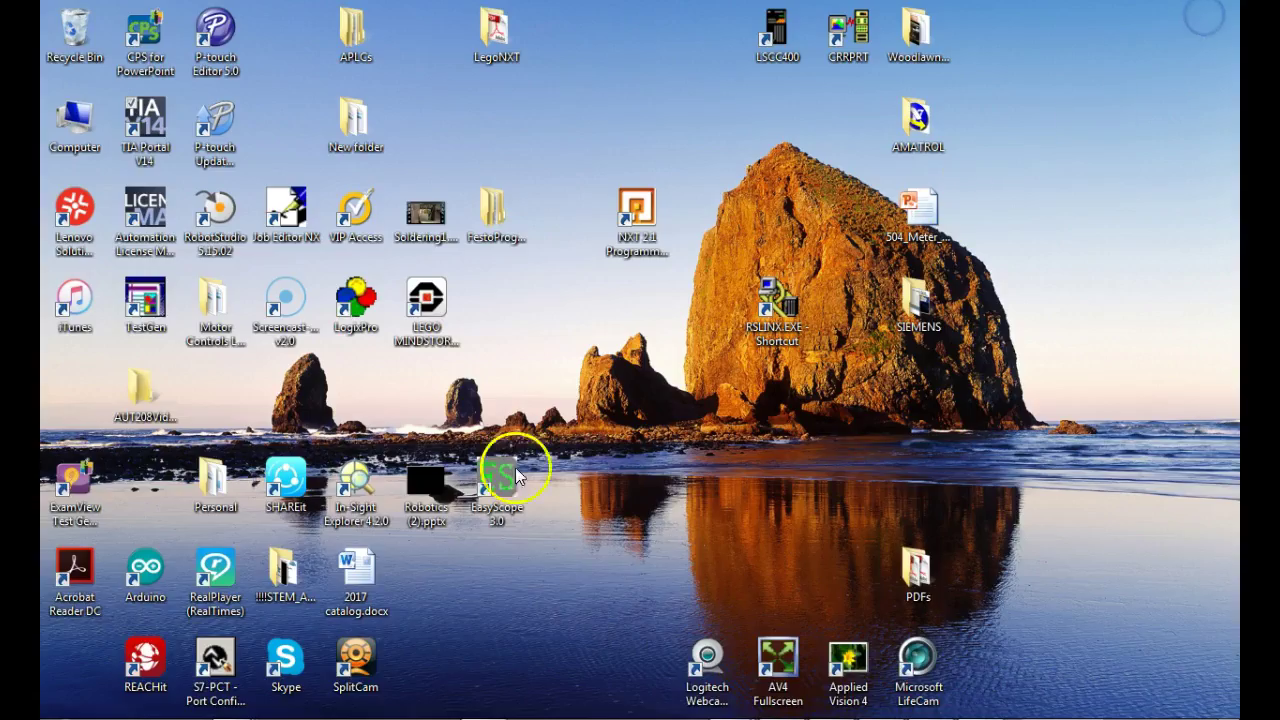
mouse_move(440, 712)
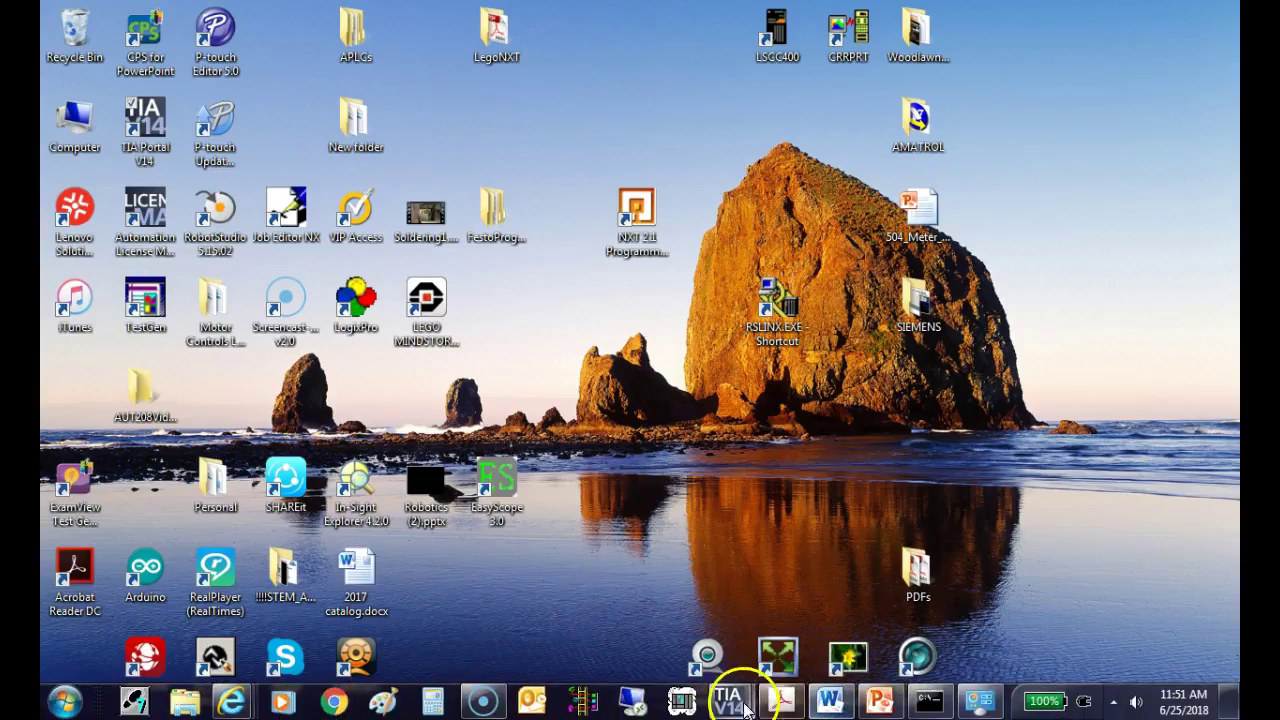
mouse_move(230, 700)
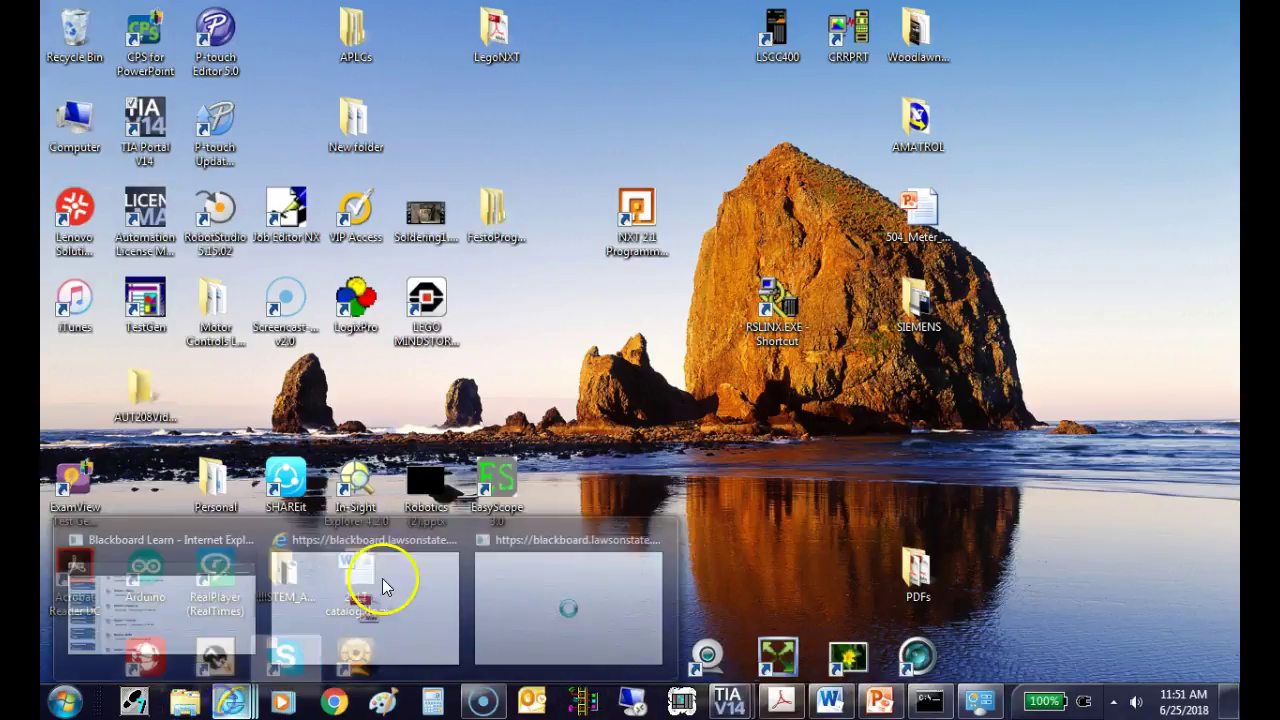
left_click(232, 620)
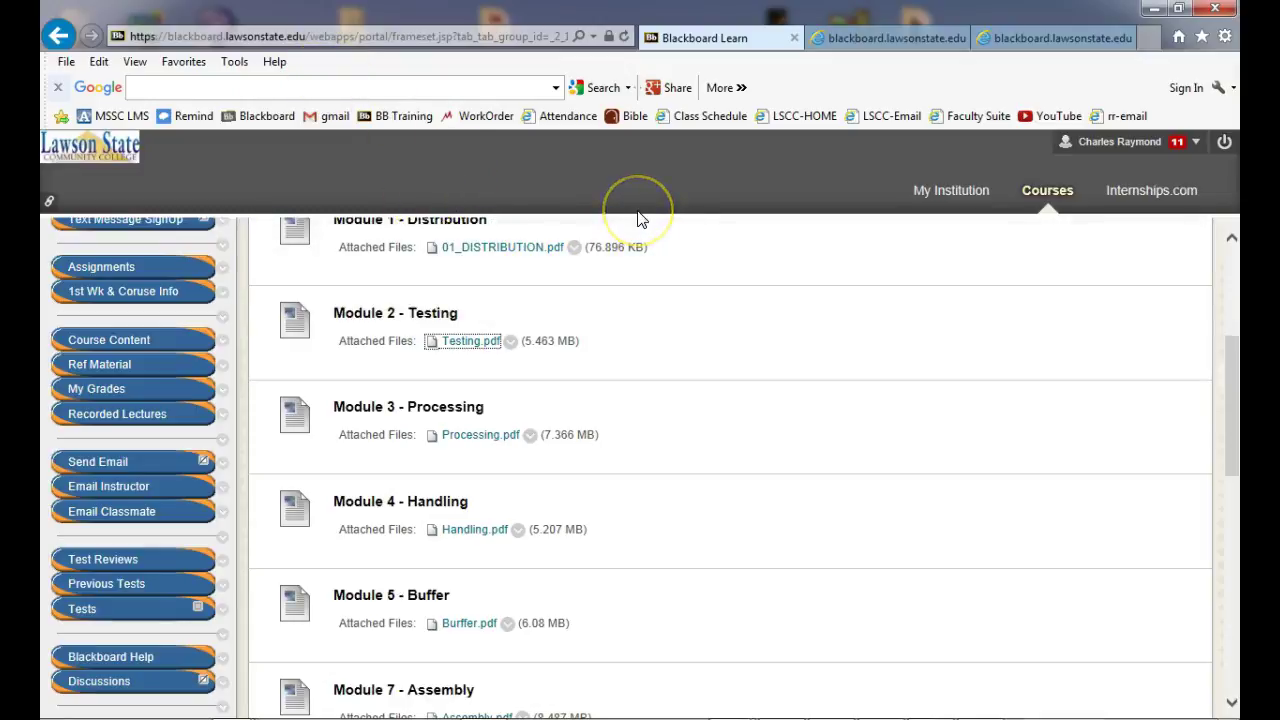
left_click_drag(706, 232, 371, 320)
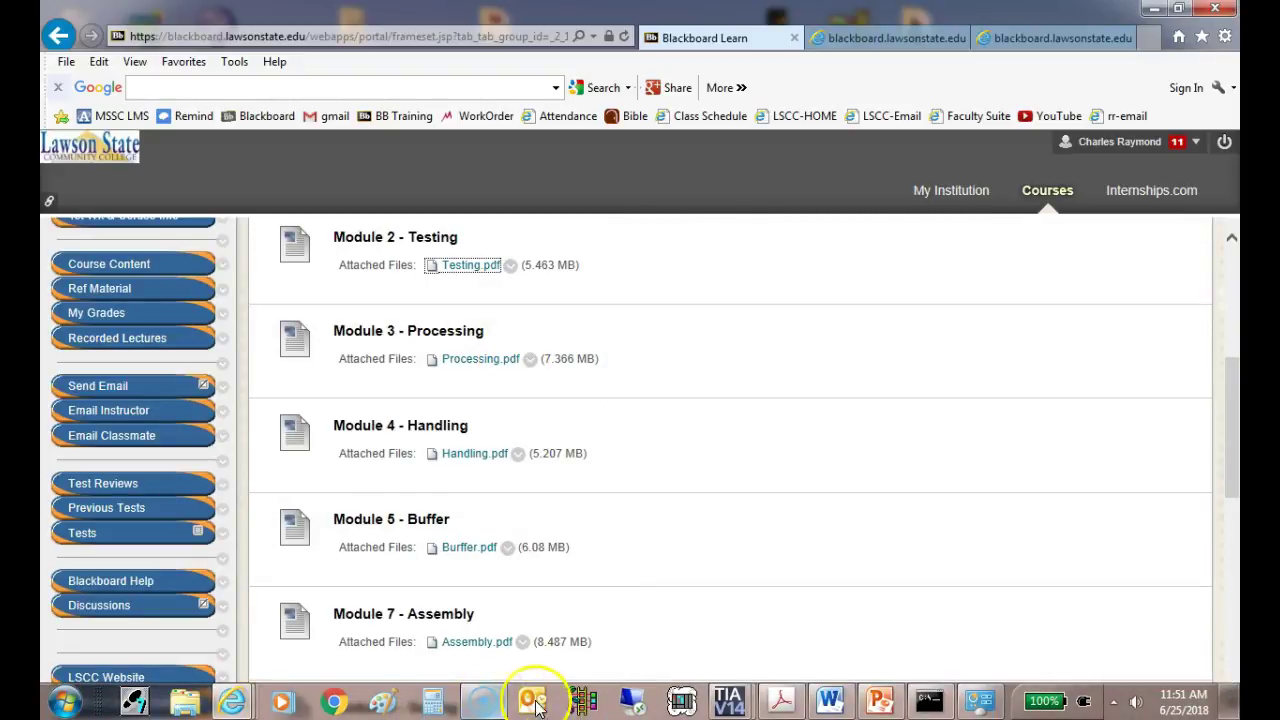
Switch to 01_DISTRIBUTION.pdf in Adobe Acrobat Pro and go back to the ladder rungs on page 1.
left_click(782, 700)
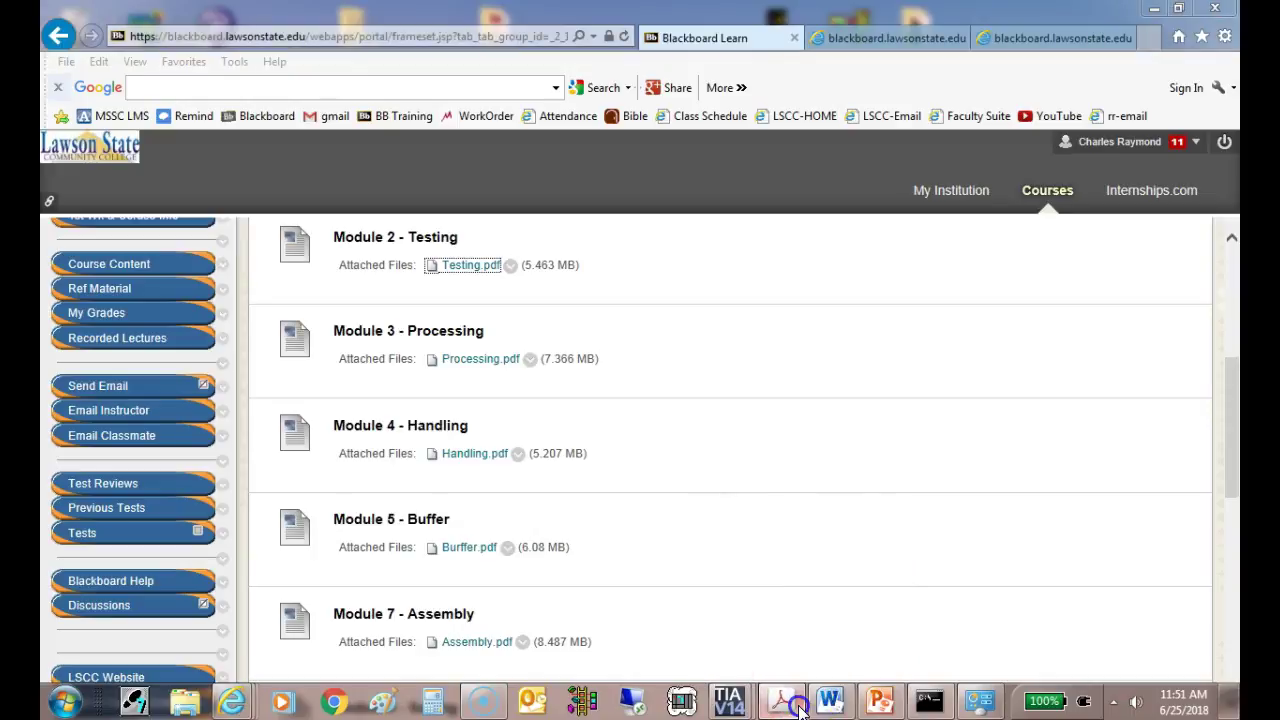
scroll(737, 320, "up", 8)
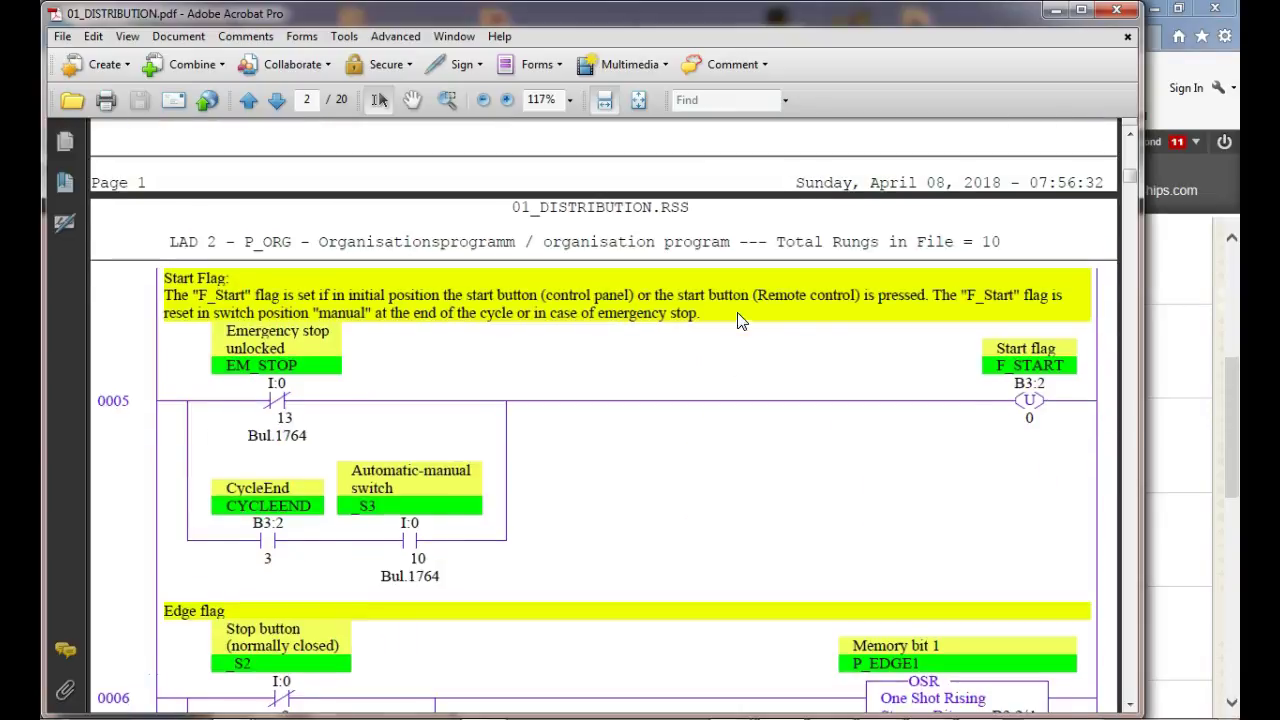
scroll(737, 320, "up", 17)
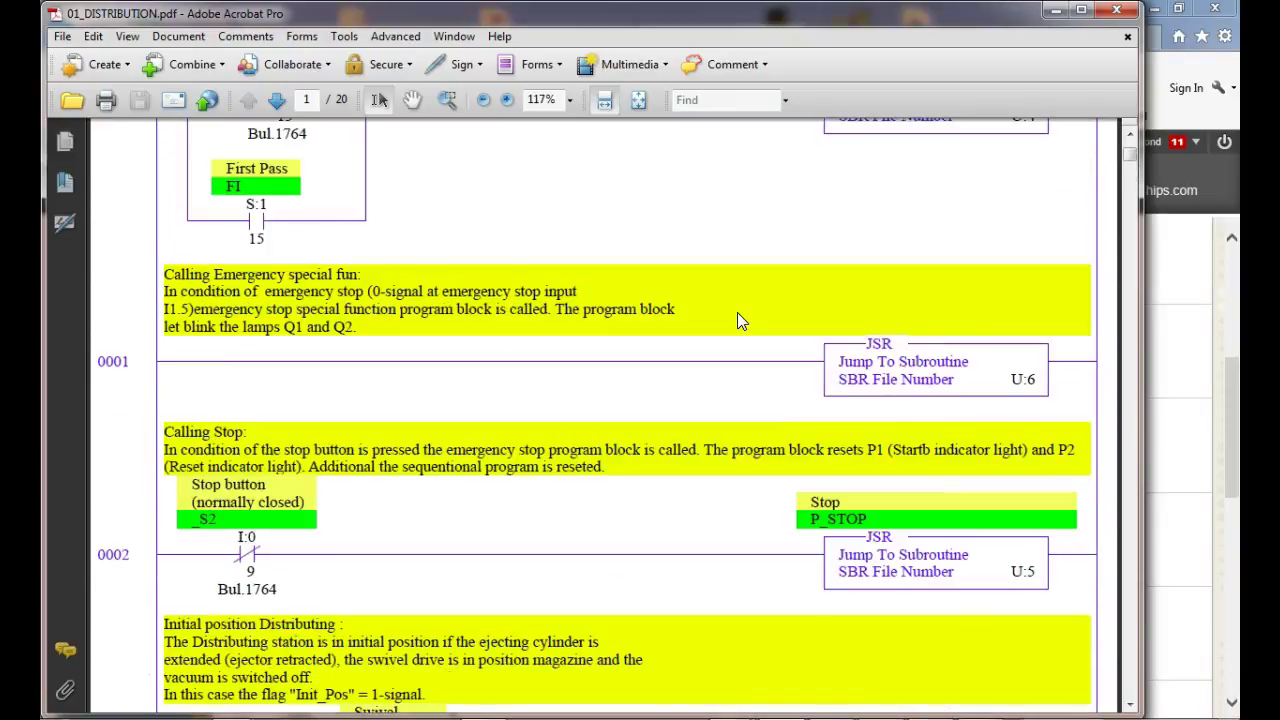